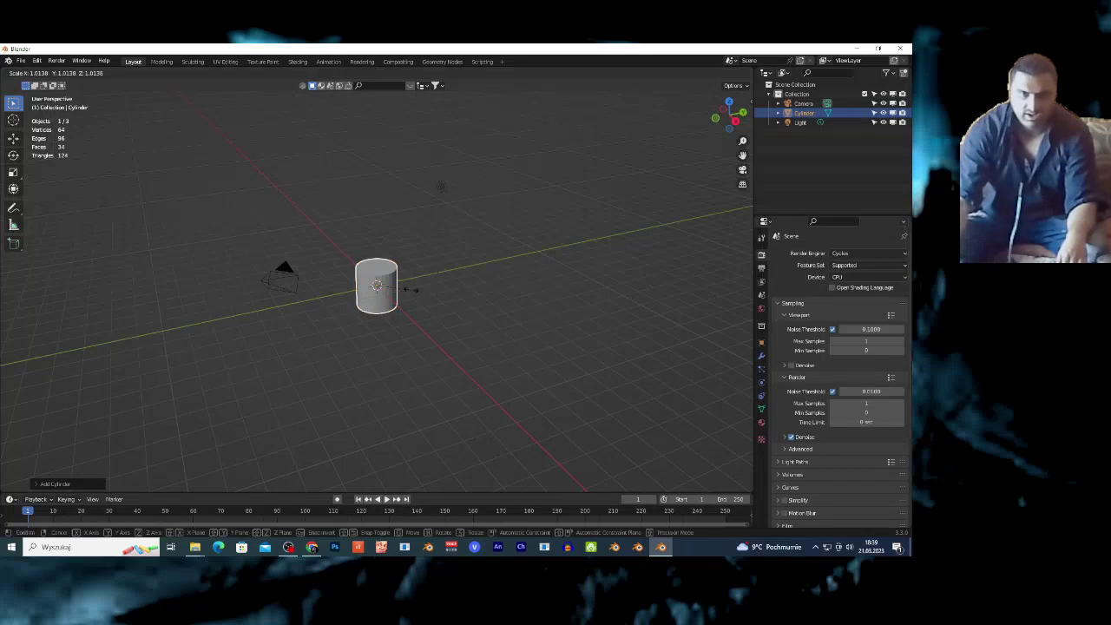
Stretch the cylinder taller along the Z axis and enter Edit Mode with face selection active.
{"action": "left_click", "coordinate": [413, 289]}
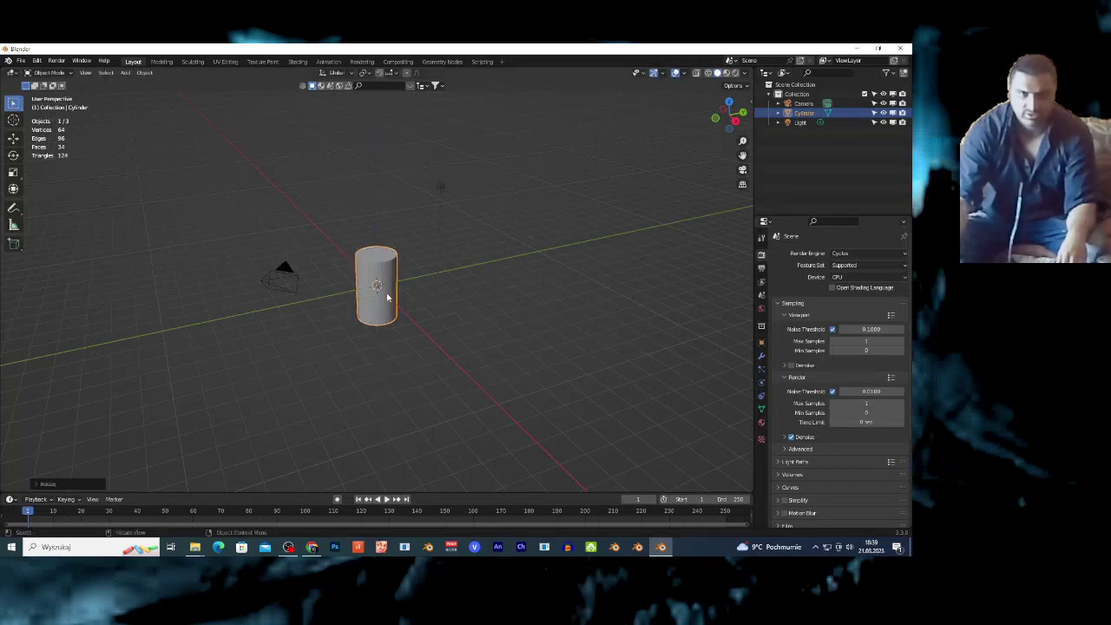
{"action": "scroll", "coordinate": [389, 291], "scroll_direction": "up", "scroll_amount": 3}
{"action": "key", "text": "Tab"}
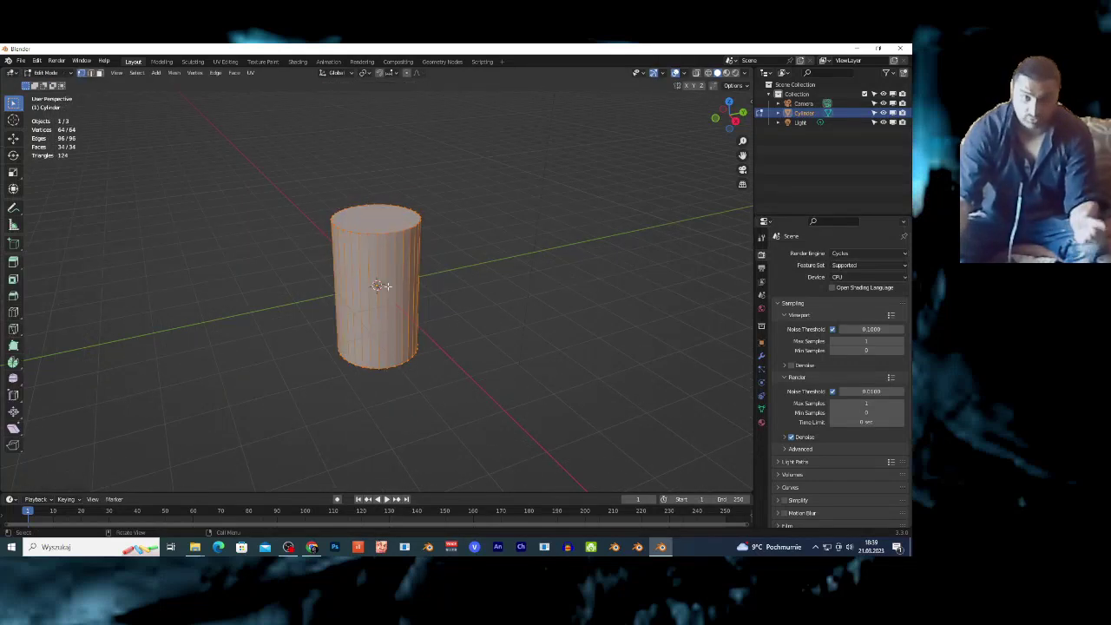
{"action": "key", "text": "3"}
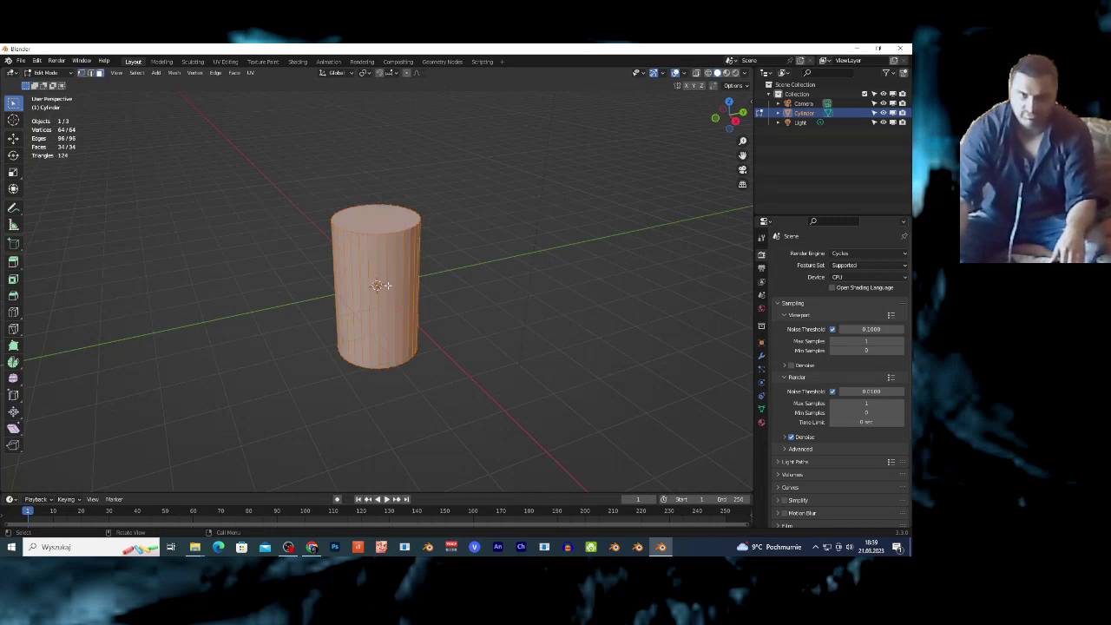
Extrude the cylinder's top face in place and scale it to about 0.72 to form an outer rim.
{"action": "left_click", "coordinate": [367, 220]}
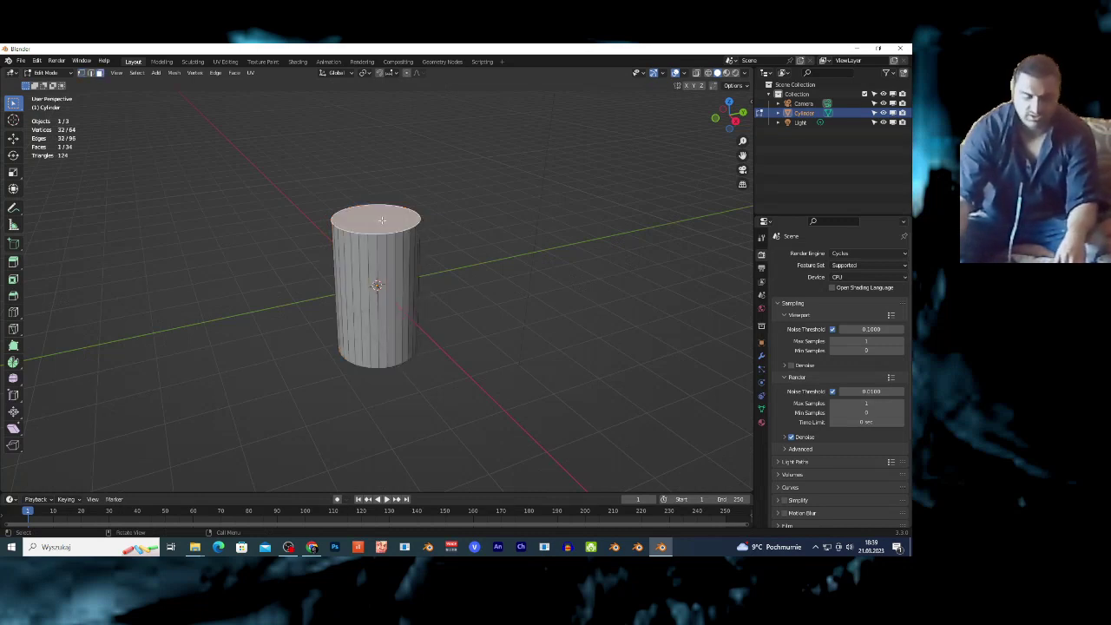
{"action": "key", "text": "e"}
{"action": "key", "text": "Escape"}
{"action": "key", "text": "s"}
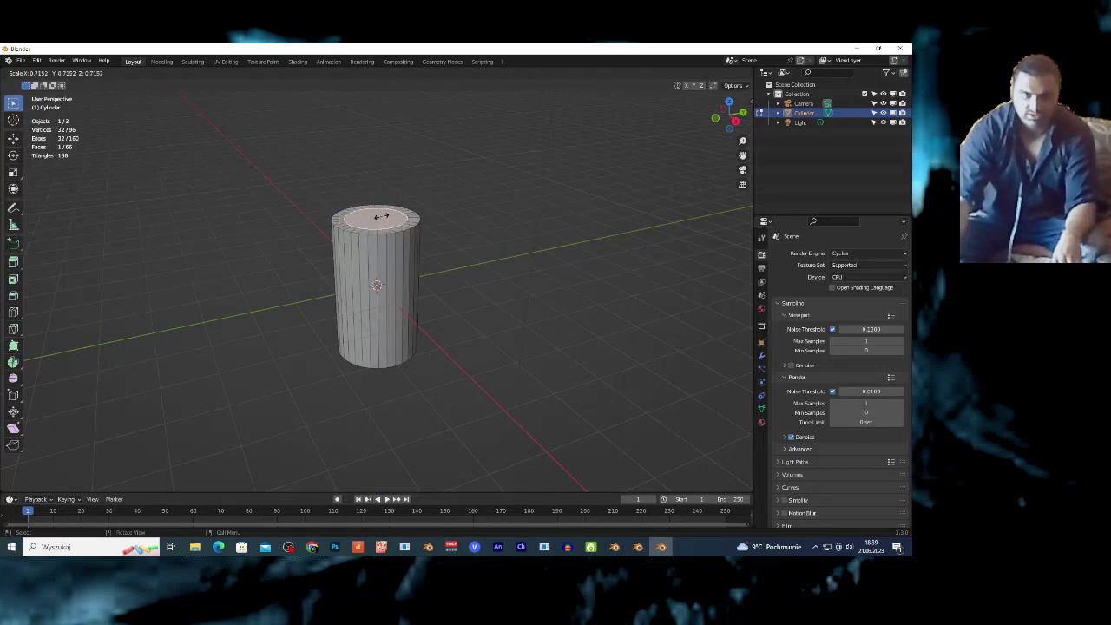
{"action": "left_click", "coordinate": [380, 216]}
Select every second face around the whole rim on top of the cylinder.
{"action": "key", "text": "shift+grave"}
{"action": "key", "text": "w"}
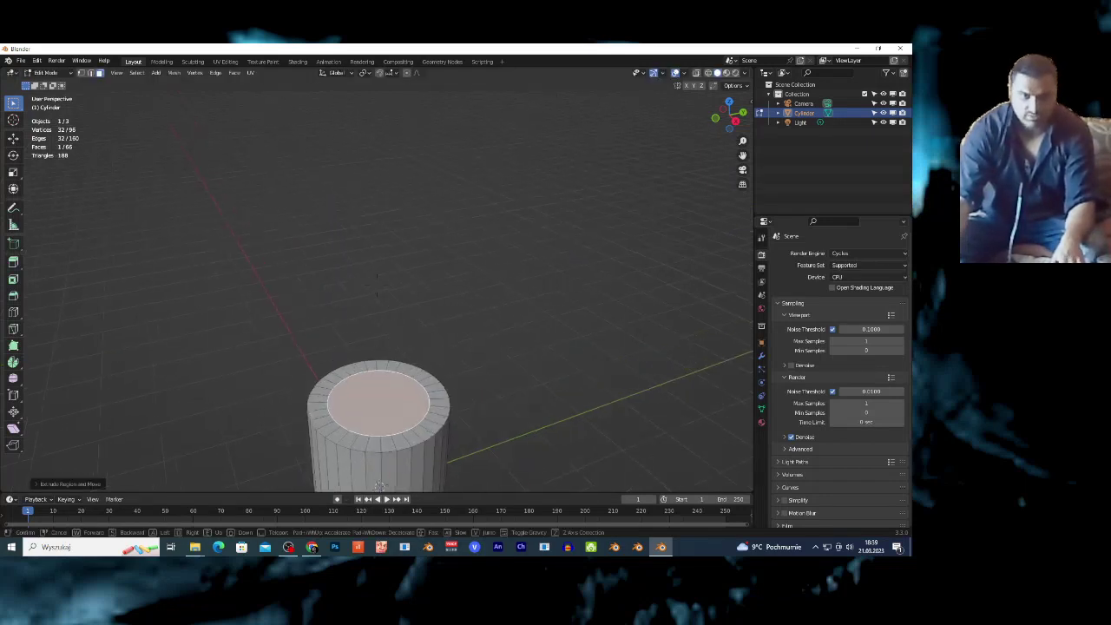
{"action": "left_click", "coordinate": [382, 362]}
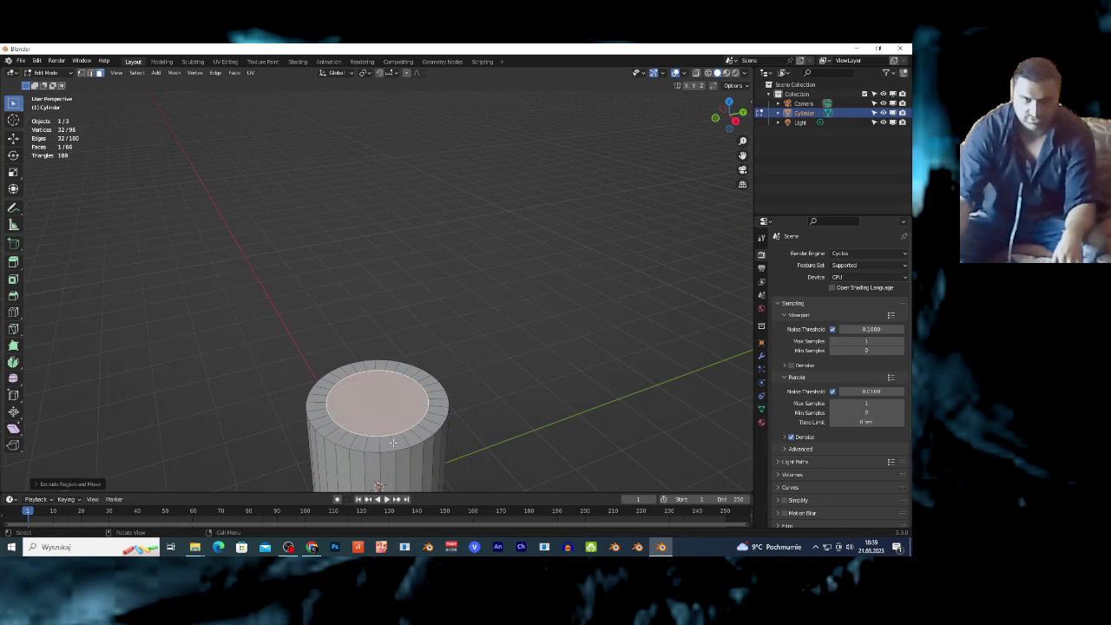
{"action": "left_click", "coordinate": [392, 442]}
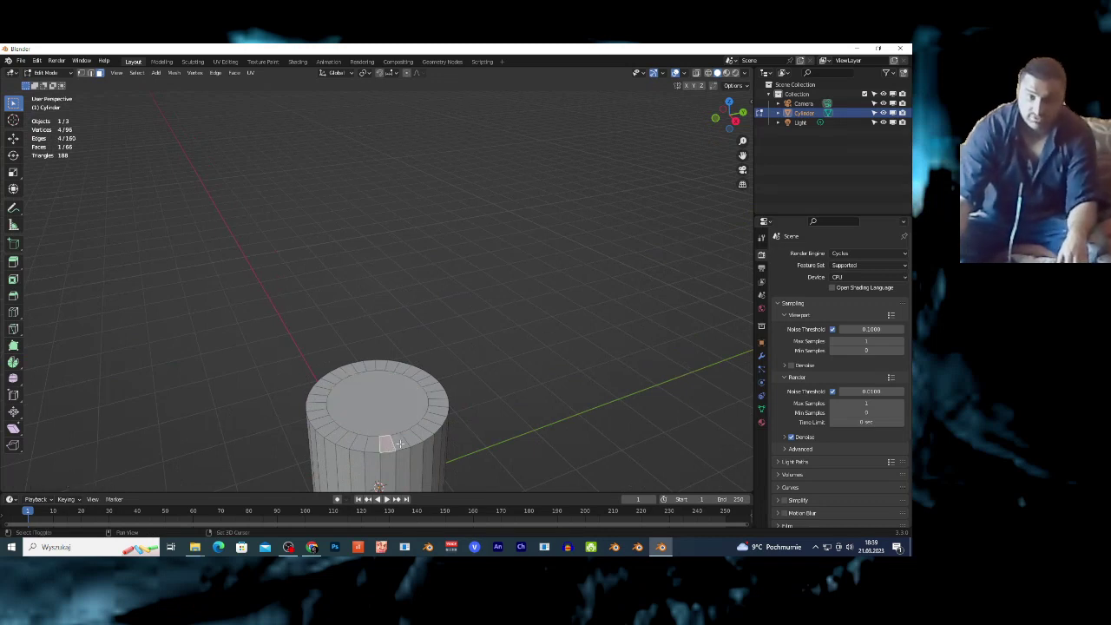
{"action": "left_click", "coordinate": [416, 439], "text": "shift"}
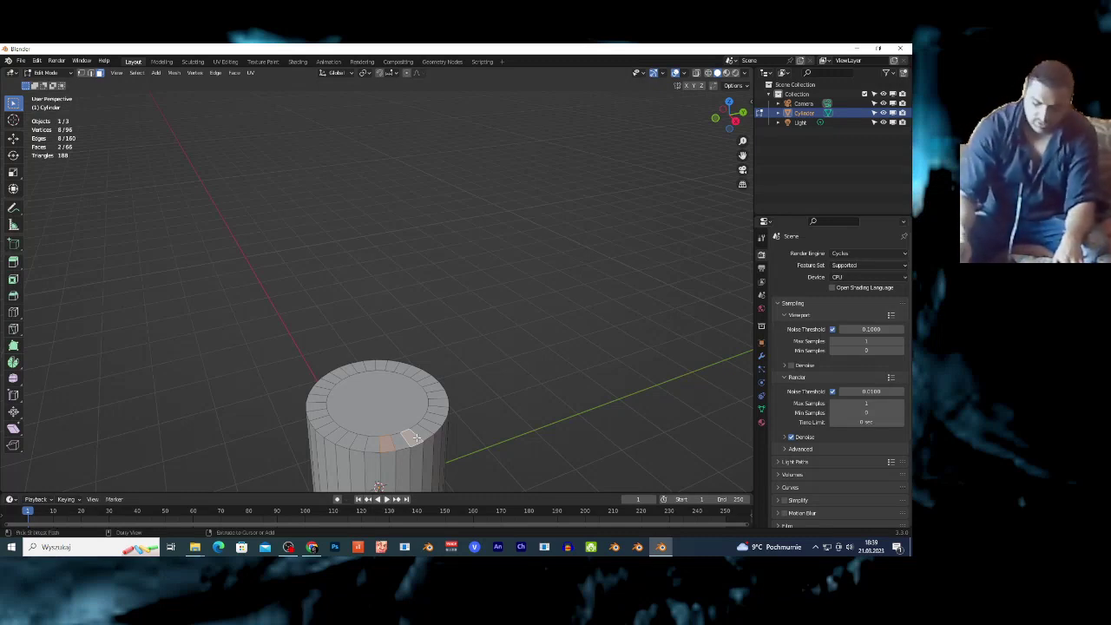
{"action": "key", "text": "ctrl+shift+KP_Add"}
{"action": "key", "text": "ctrl+shift+KP_Add"}
{"action": "key", "text": "ctrl+shift+KP_Add"}
{"action": "key", "text": "ctrl+shift+KP_Add"}
{"action": "key", "text": "ctrl+shift+KP_Add"}
{"action": "key", "text": "ctrl+shift+KP_Add"}
{"action": "key", "text": "ctrl+shift+KP_Add"}
{"action": "key", "text": "ctrl+shift+KP_Add"}
{"action": "key", "text": "ctrl+shift+KP_Add"}
{"action": "key", "text": "ctrl+shift+KP_Add"}
{"action": "key", "text": "ctrl+shift+KP_Add"}
{"action": "key", "text": "ctrl+shift+KP_Add"}
{"action": "key", "text": "ctrl+shift+KP_Add"}
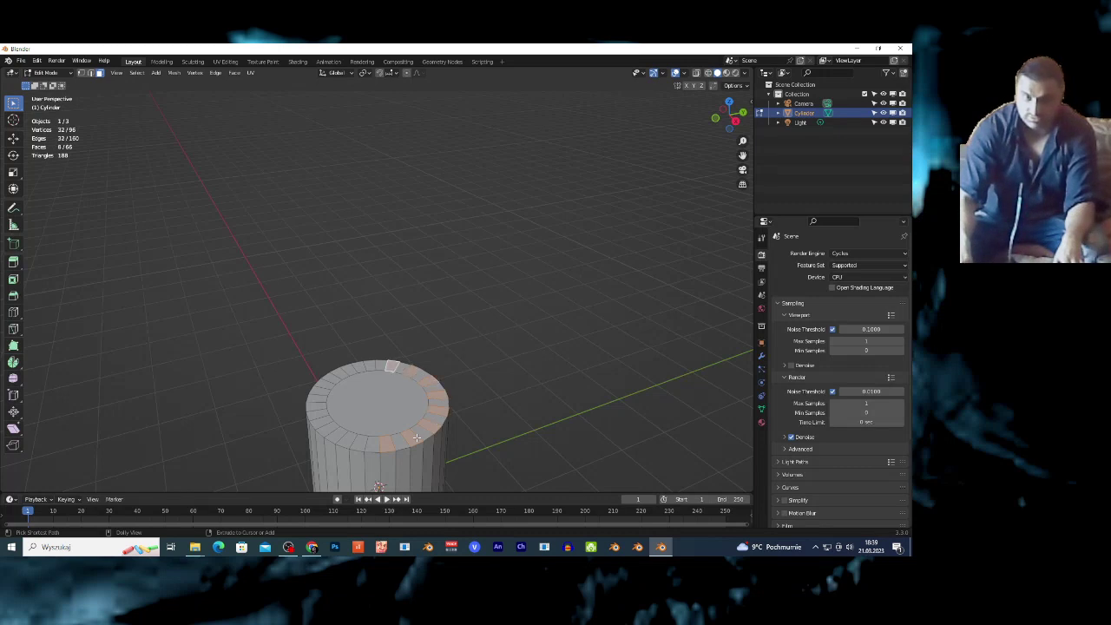
{"action": "key", "text": "ctrl+shift+KP_Add"}
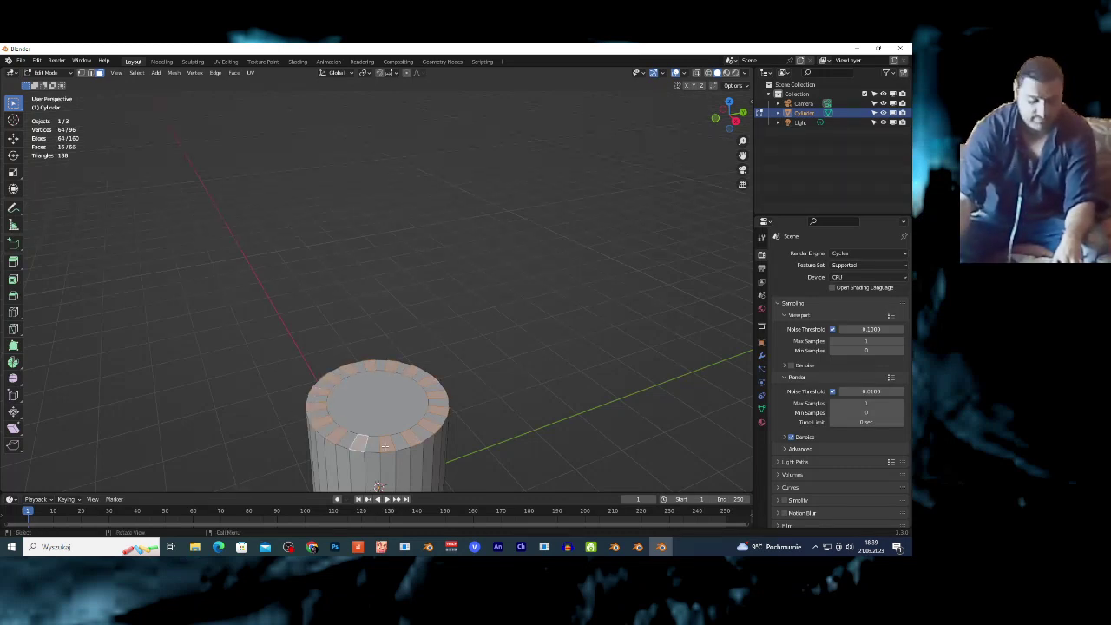
Extrude the alternating rim faces upward to form the tower's battlements.
{"action": "key", "text": "e"}
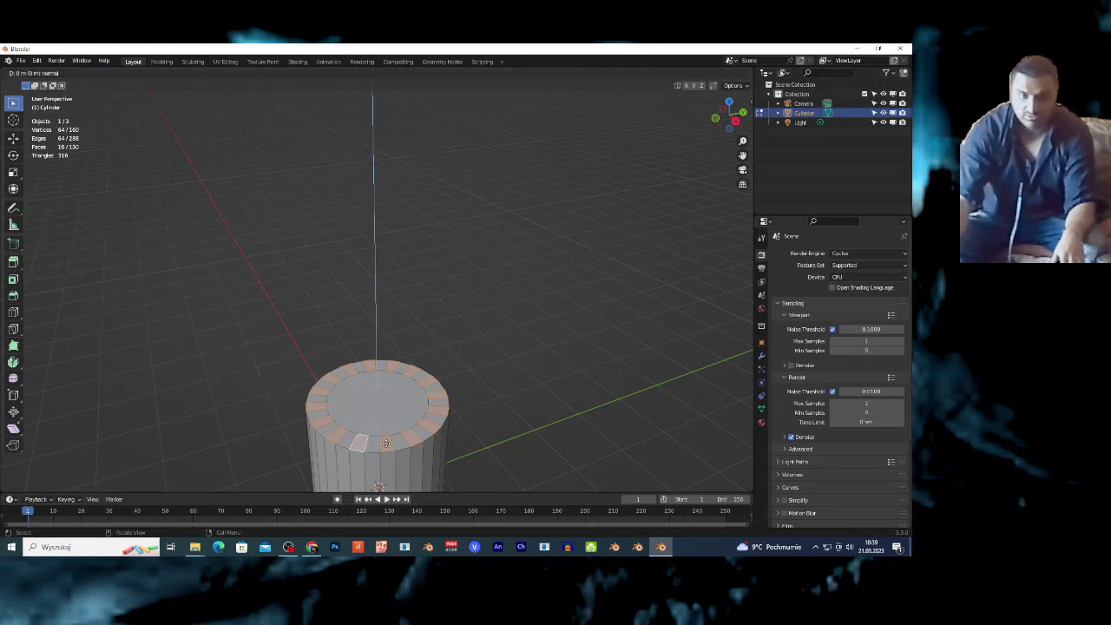
{"action": "left_click", "coordinate": [422, 425]}
{"action": "key", "text": "shift+grave"}
{"action": "key", "text": "s"}
{"action": "left_click", "coordinate": [422, 424]}
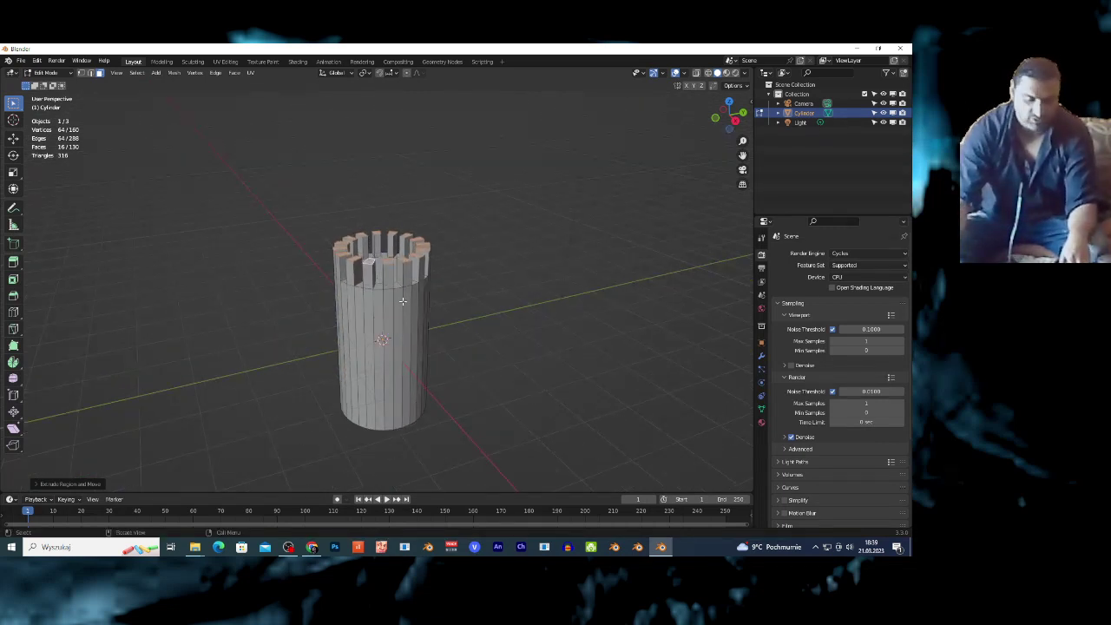
Duplicate the finished tower in Object Mode and place the copy beside it along the X axis.
{"action": "key", "text": "Tab"}
{"action": "key", "text": "shift+d"}
{"action": "key", "text": "x"}
{"action": "left_click", "coordinate": [601, 424]}
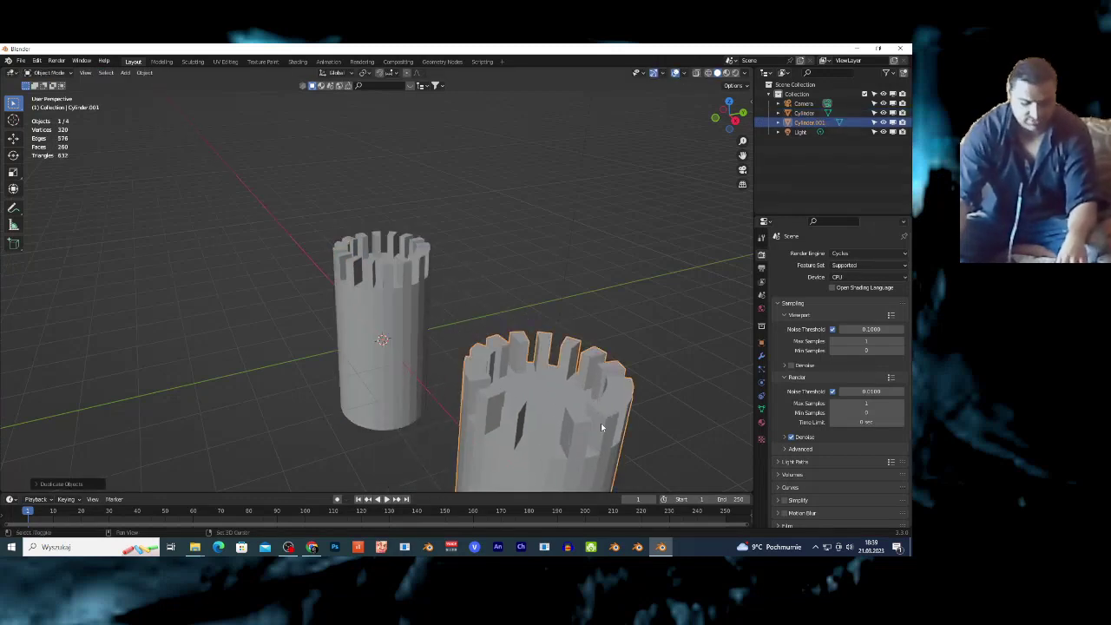
{"action": "key", "text": "shift+grave"}
{"action": "left_click", "coordinate": [459, 452]}
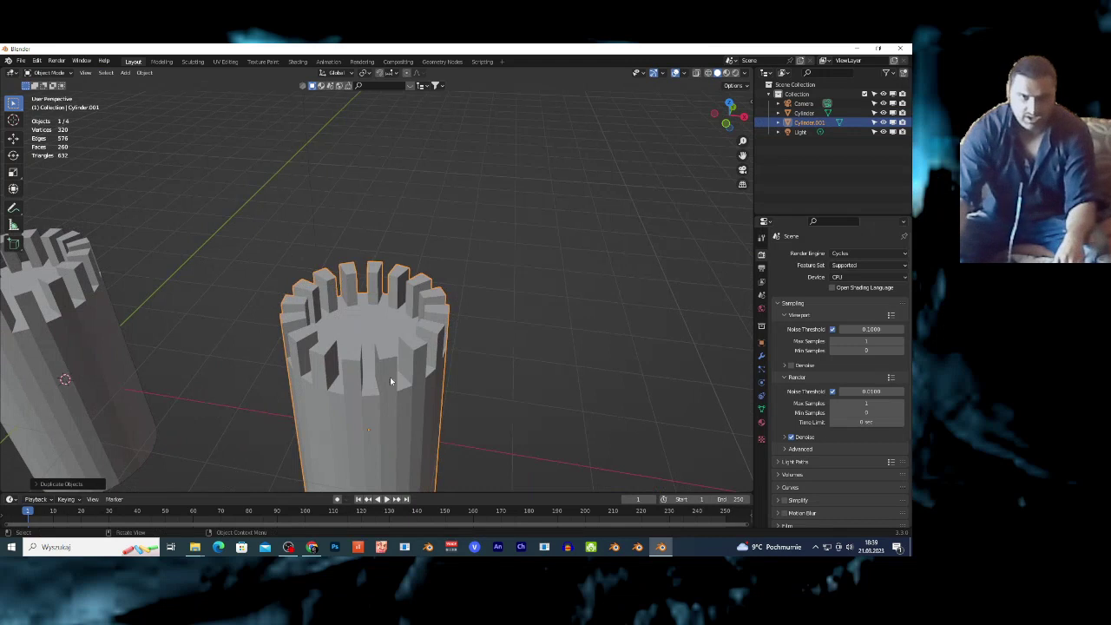
Extrude the copied tower's central top face in place and scale it inward to create an inner ring of faces.
{"action": "key", "text": "Tab"}
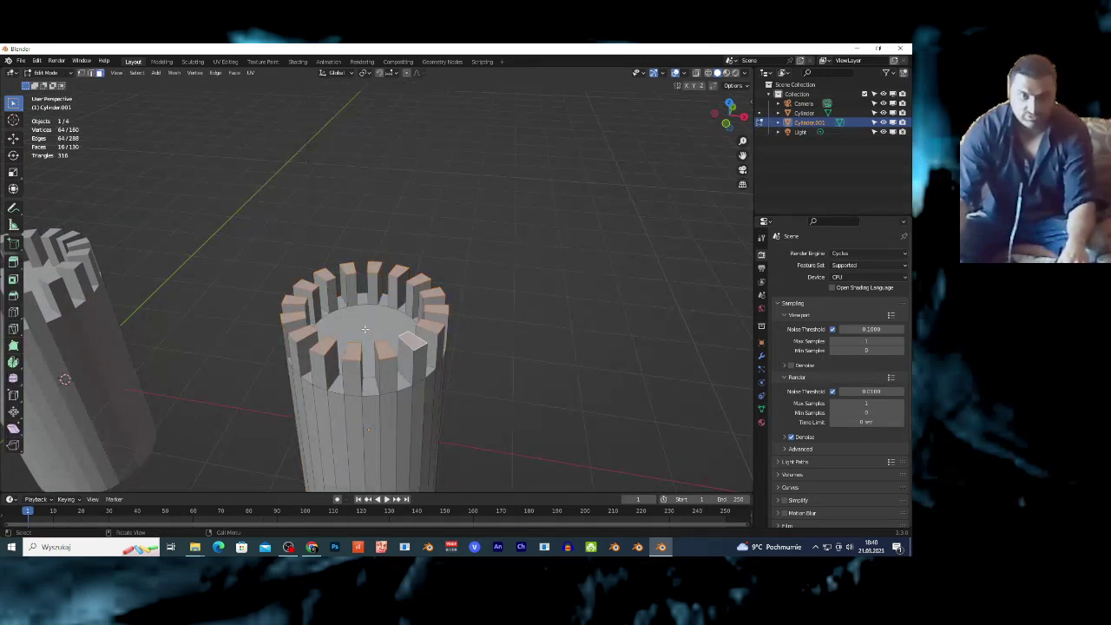
{"action": "left_click", "coordinate": [366, 329]}
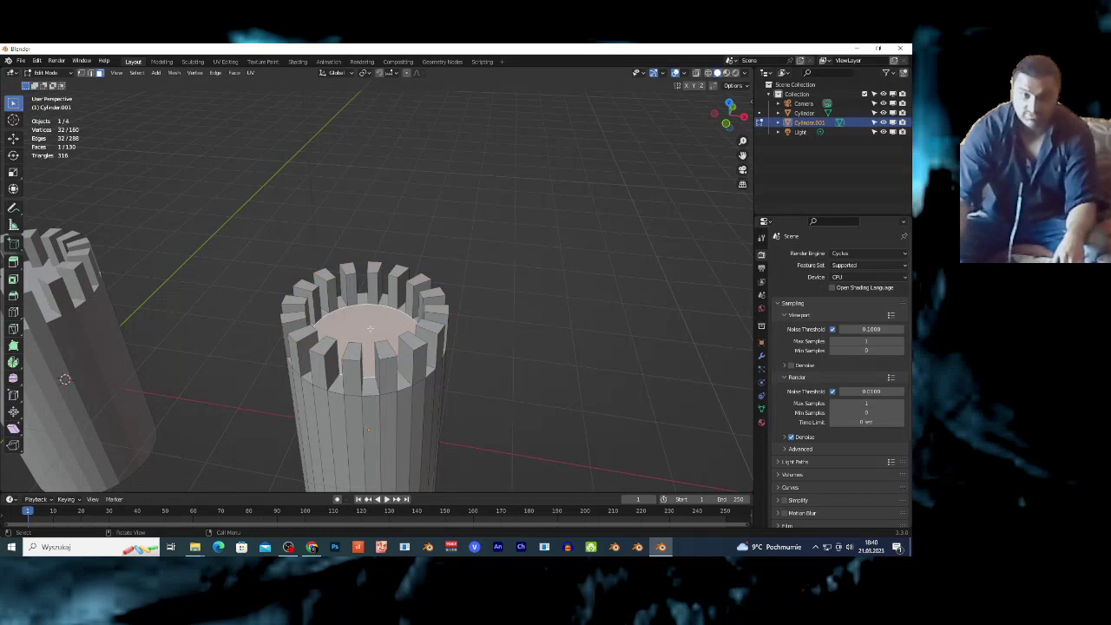
{"action": "scroll", "coordinate": [374, 331], "scroll_direction": "up", "scroll_amount": 2}
{"action": "key", "text": "e"}
{"action": "right_click", "coordinate": [376, 358]}
{"action": "key", "text": "s"}
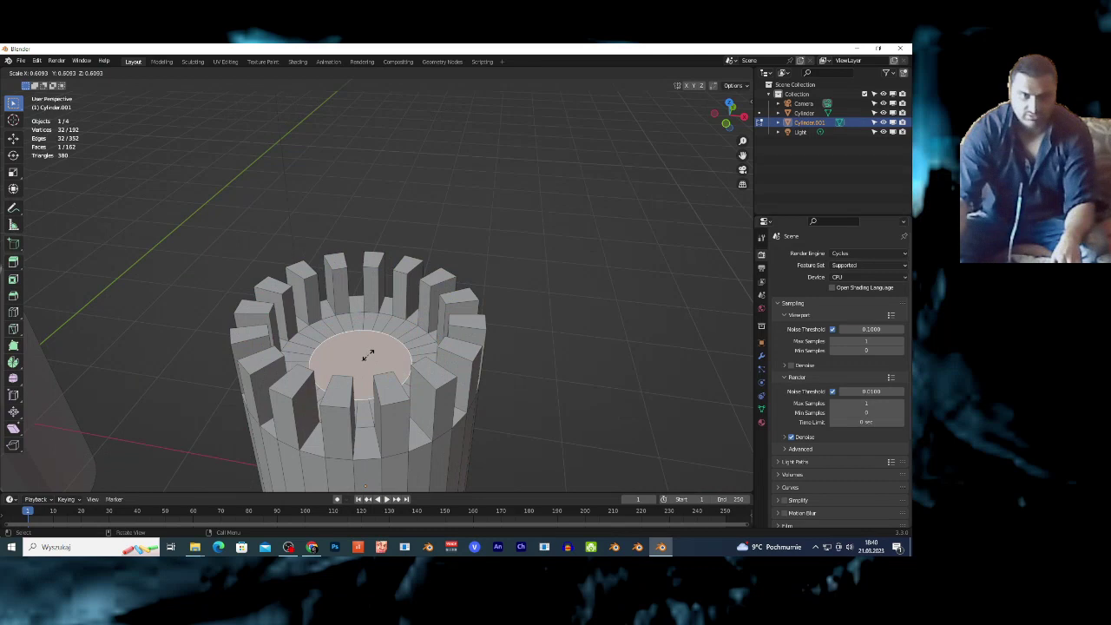
{"action": "right_click", "coordinate": [368, 354]}
Select the inner face ring inside the copied tower's battlements and extrude it downward into a recess.
{"action": "key", "text": "shift+grave"}
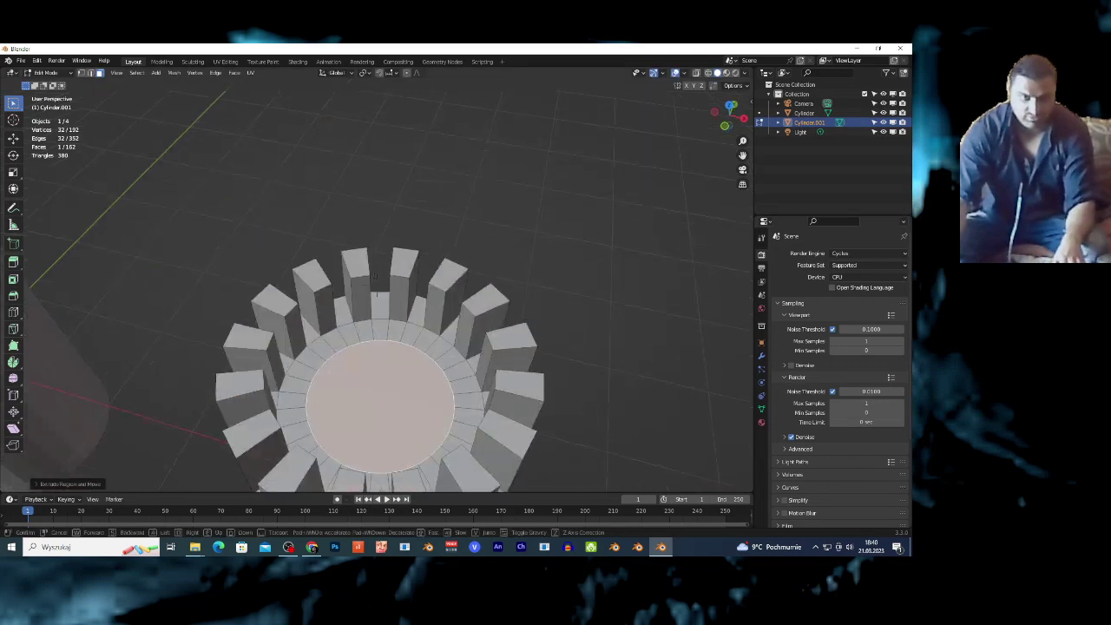
{"action": "left_click", "coordinate": [288, 321]}
{"action": "left_click", "coordinate": [305, 321]}
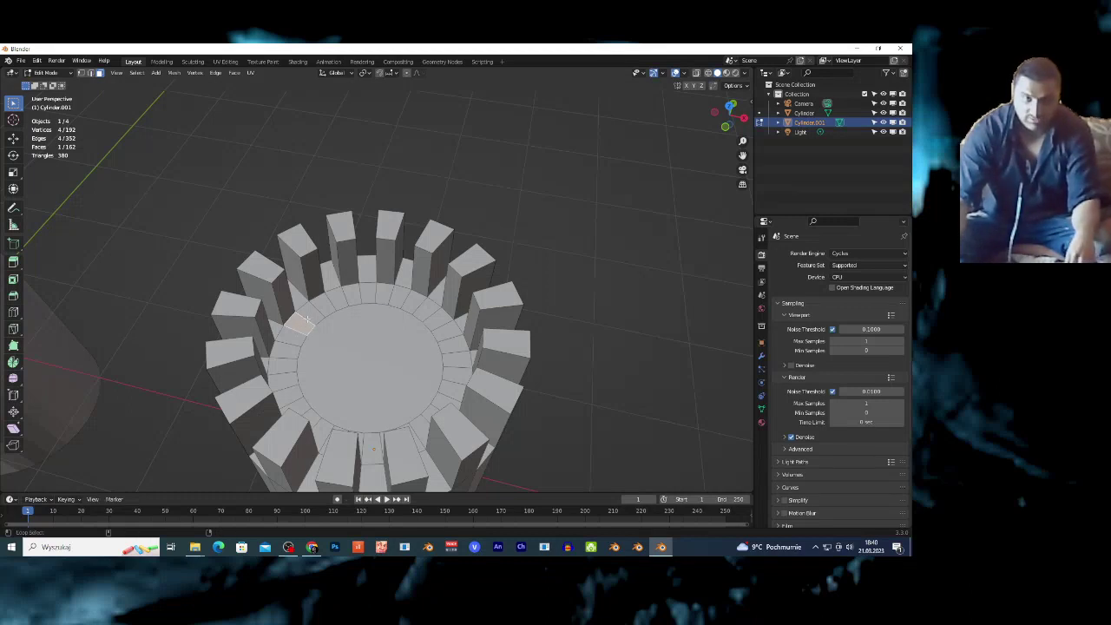
{"action": "left_click", "coordinate": [306, 321], "text": "alt"}
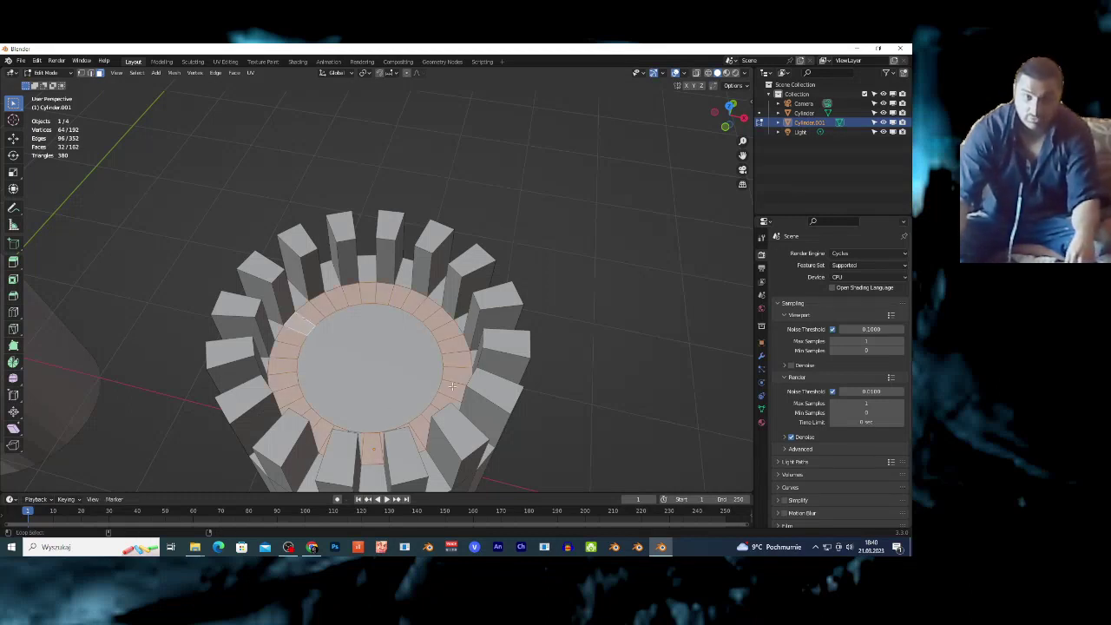
{"action": "key", "text": "e"}
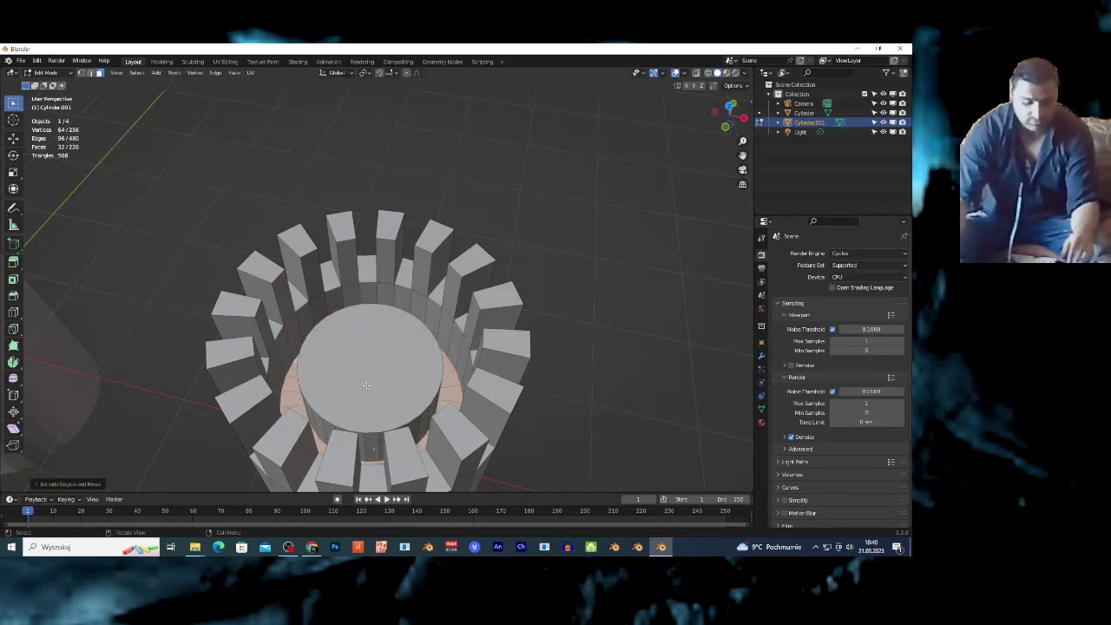
Extrude the round central face of the copied tower upward between the battlements.
{"action": "middle_click_drag", "start_coordinate": [366, 384], "coordinate": [362, 338]}
{"action": "left_click", "coordinate": [378, 229]}
{"action": "key", "text": "e"}
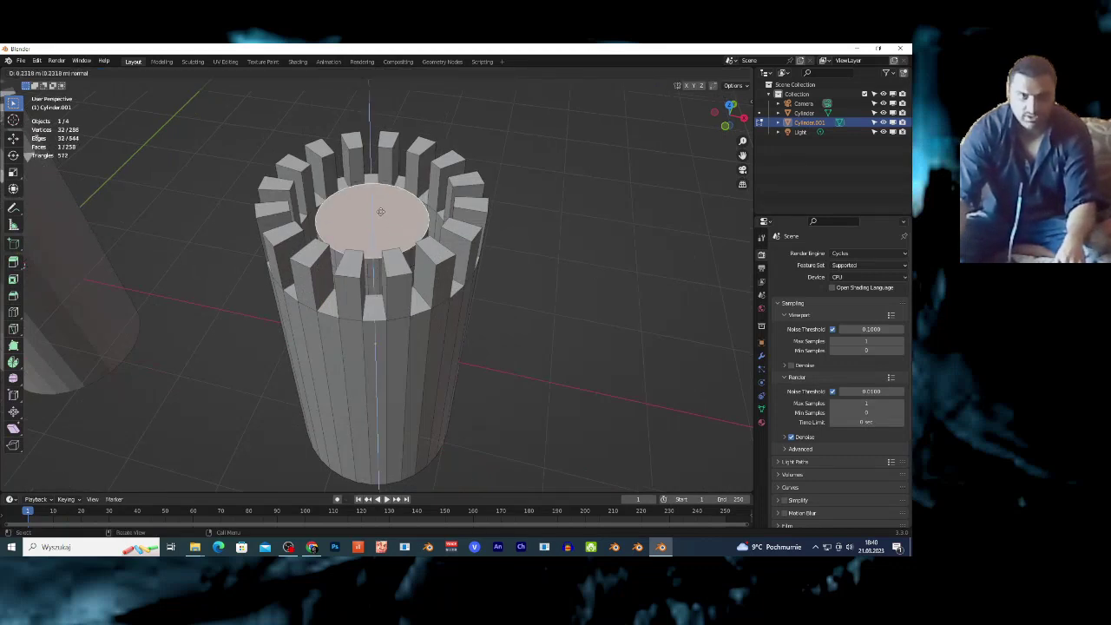
{"action": "left_click", "coordinate": [381, 196]}
Extrude the top of the copied tower's central column upward by another 0.18 m or so.
{"action": "key", "text": "shift+grave"}
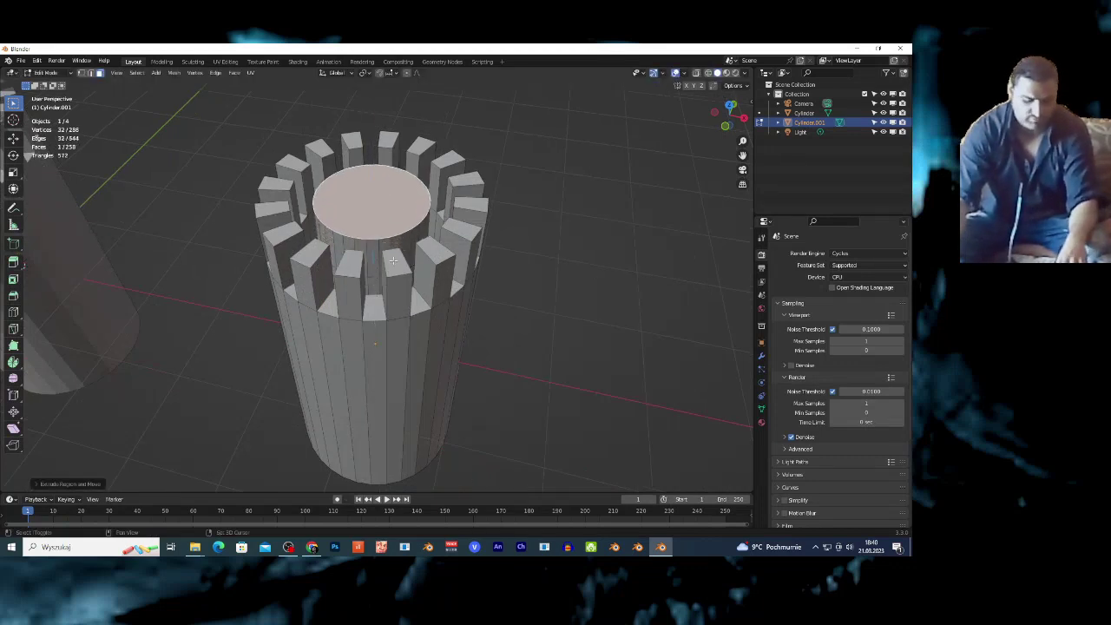
{"action": "key", "text": "s"}
{"action": "key", "text": "w"}
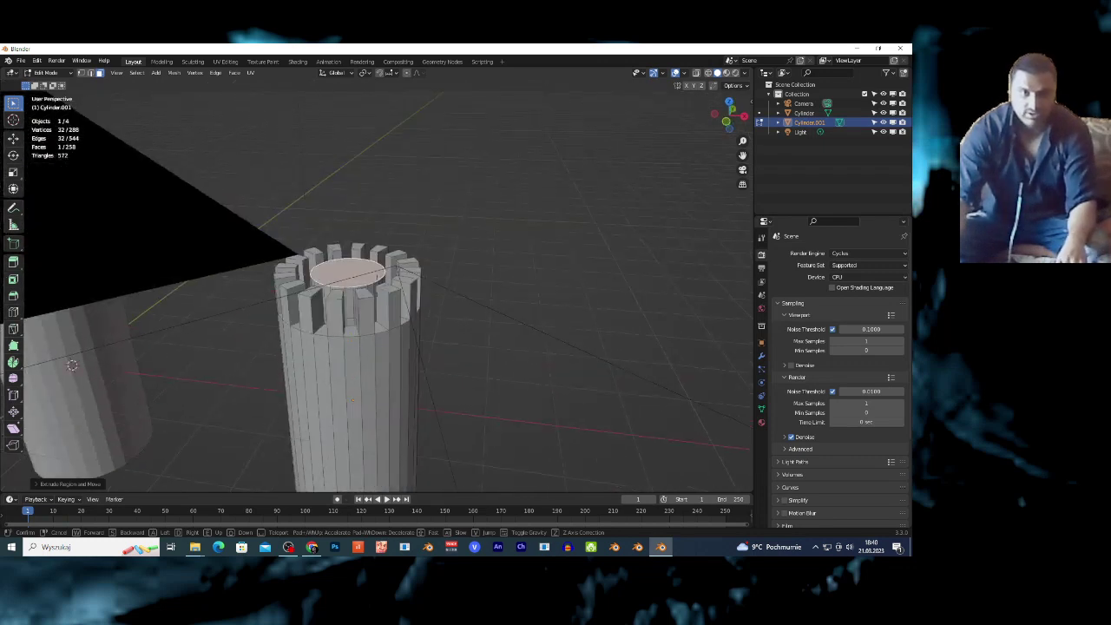
{"action": "left_click", "coordinate": [395, 262]}
{"action": "key", "text": "e"}
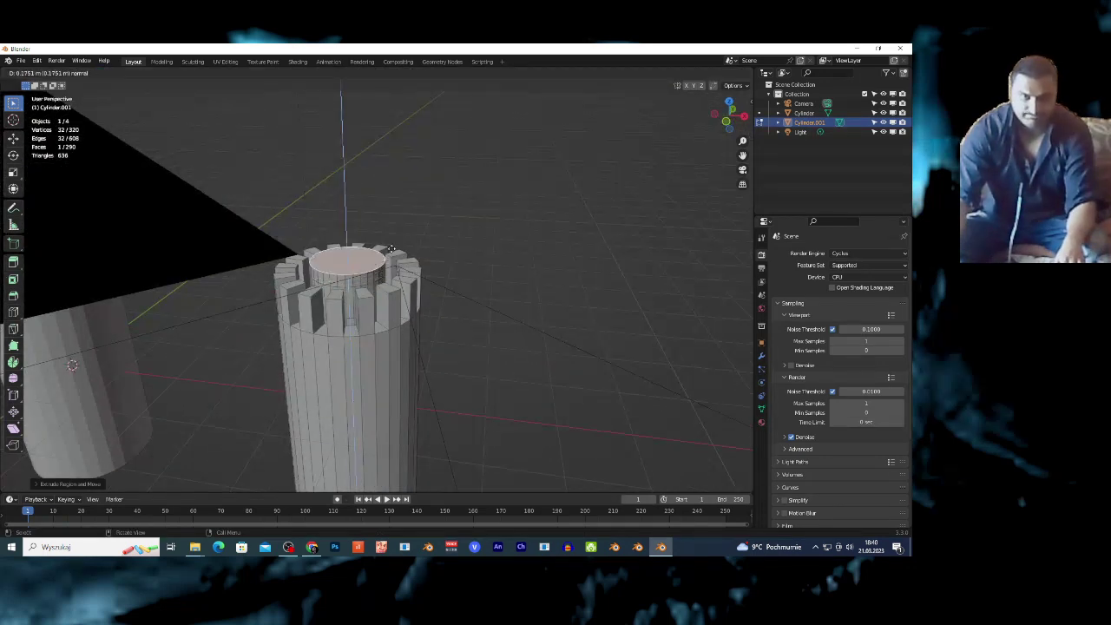
{"action": "left_click", "coordinate": [391, 249]}
Extrude the column's top face in place and scale it to about 3.27, making a disc that overhangs the battlements.
{"action": "key", "text": "e"}
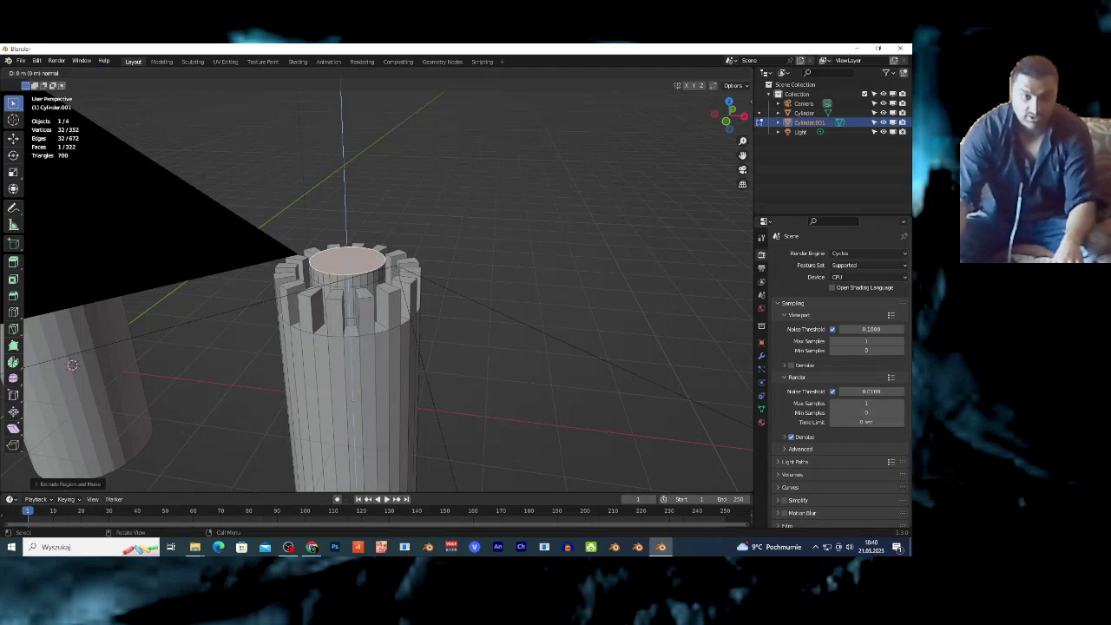
{"action": "key", "text": "s"}
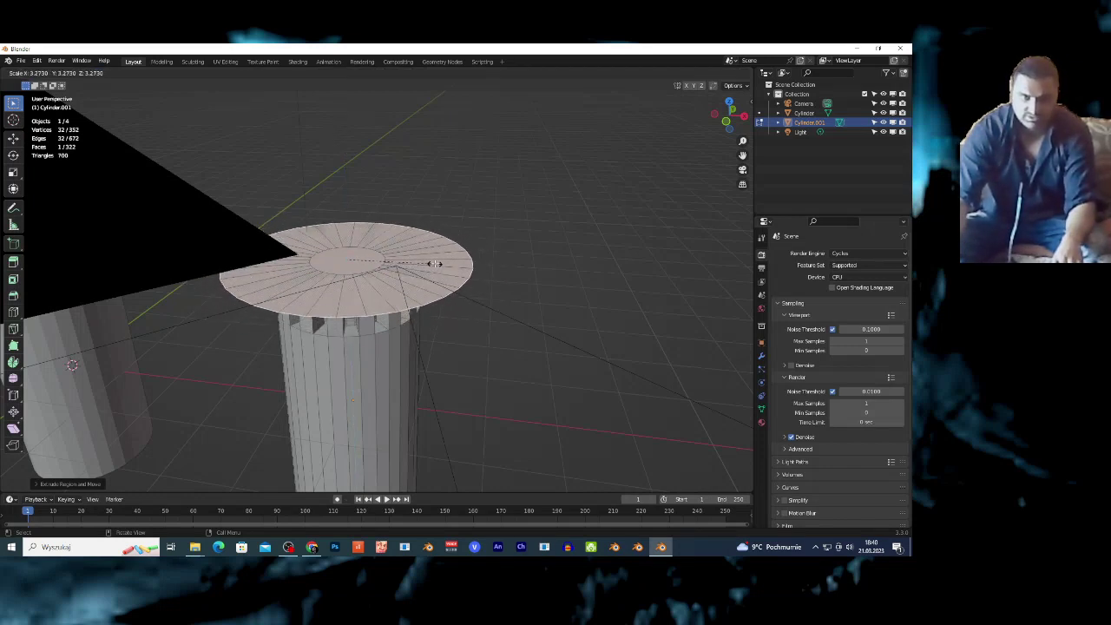
{"action": "left_click", "coordinate": [434, 263]}
{"action": "key", "text": "shift+grave"}
{"action": "key", "text": "s"}
{"action": "key", "text": "d"}
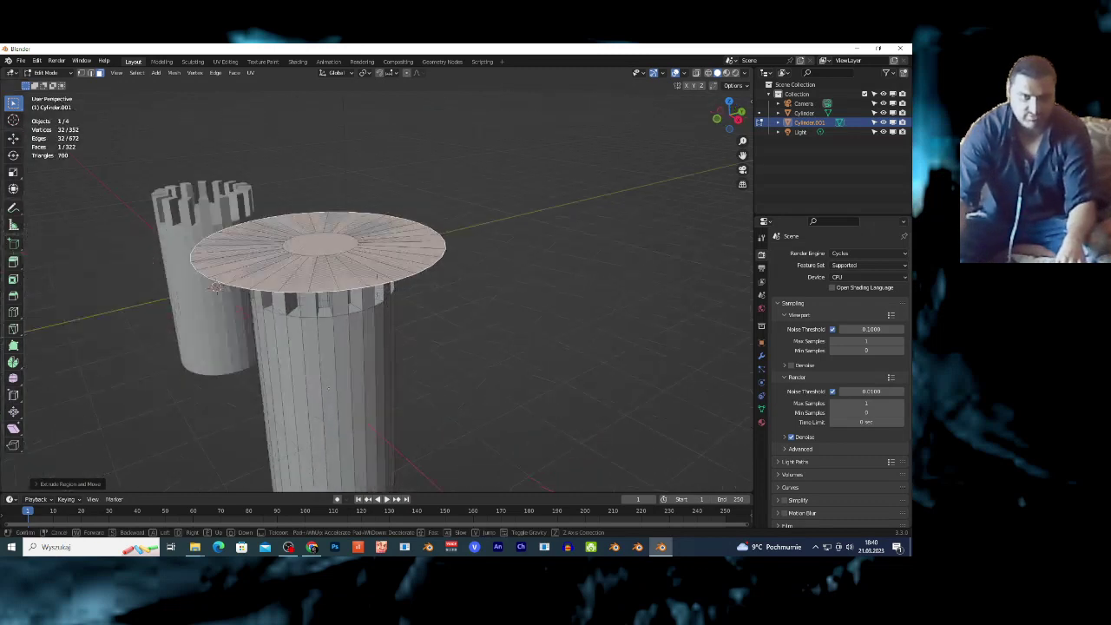
{"action": "left_click", "coordinate": [442, 300]}
{"action": "left_click", "coordinate": [443, 299]}
{"action": "key", "text": "e"}
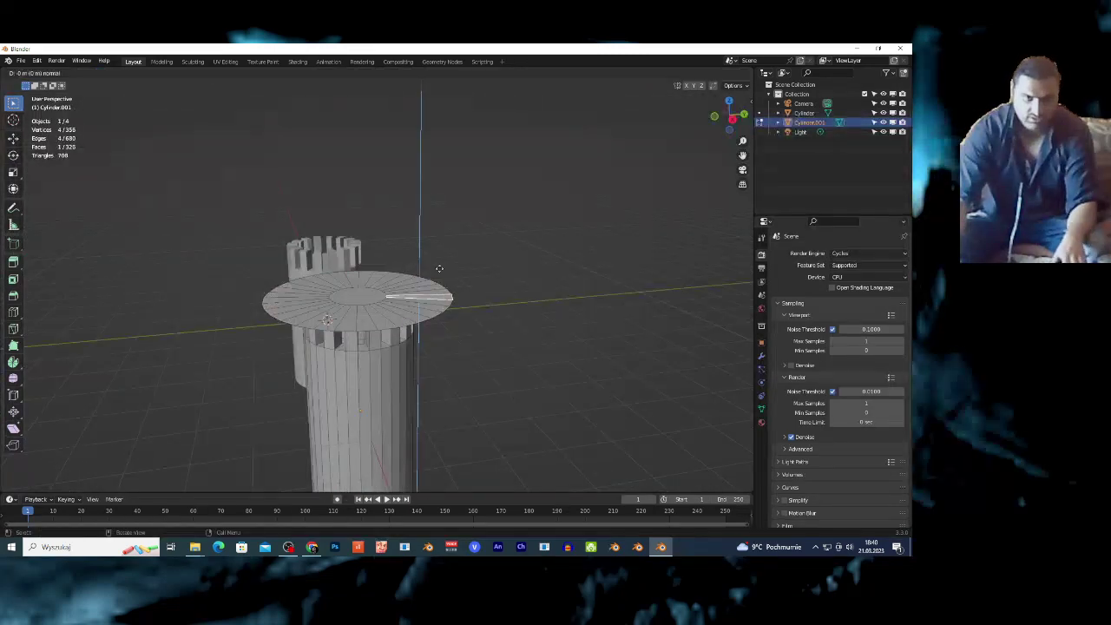
{"action": "left_click", "coordinate": [440, 265]}
{"action": "key", "text": "ctrl+z"}
{"action": "key", "text": "ctrl+z"}
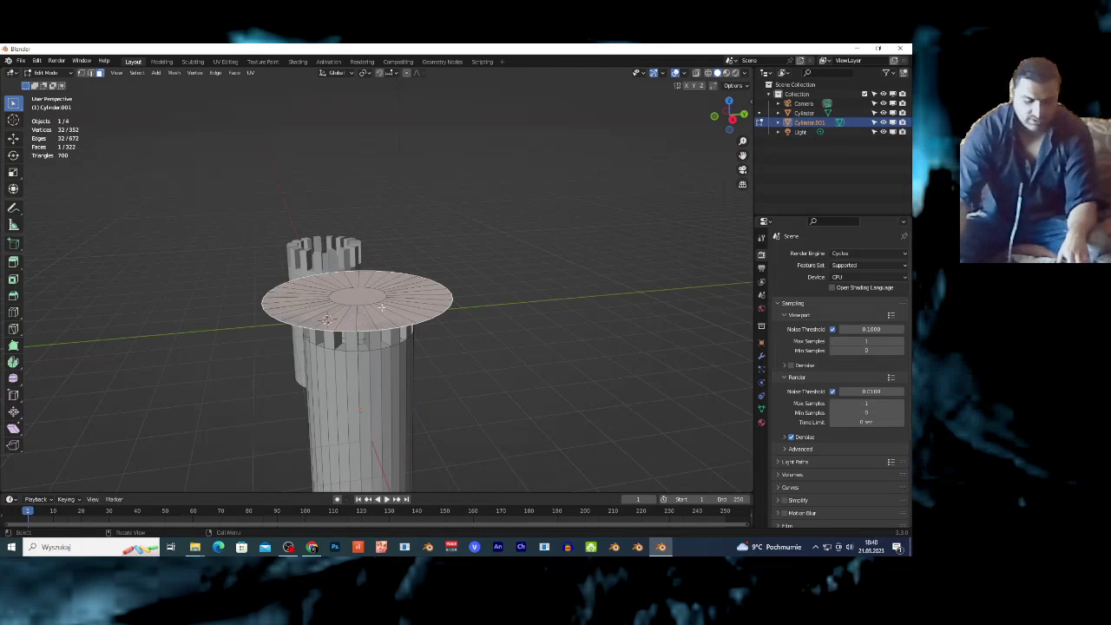
Extrude the overhanging disc upward and scale its top face to about 0.05 to form a conical roof.
{"action": "key", "text": "e"}
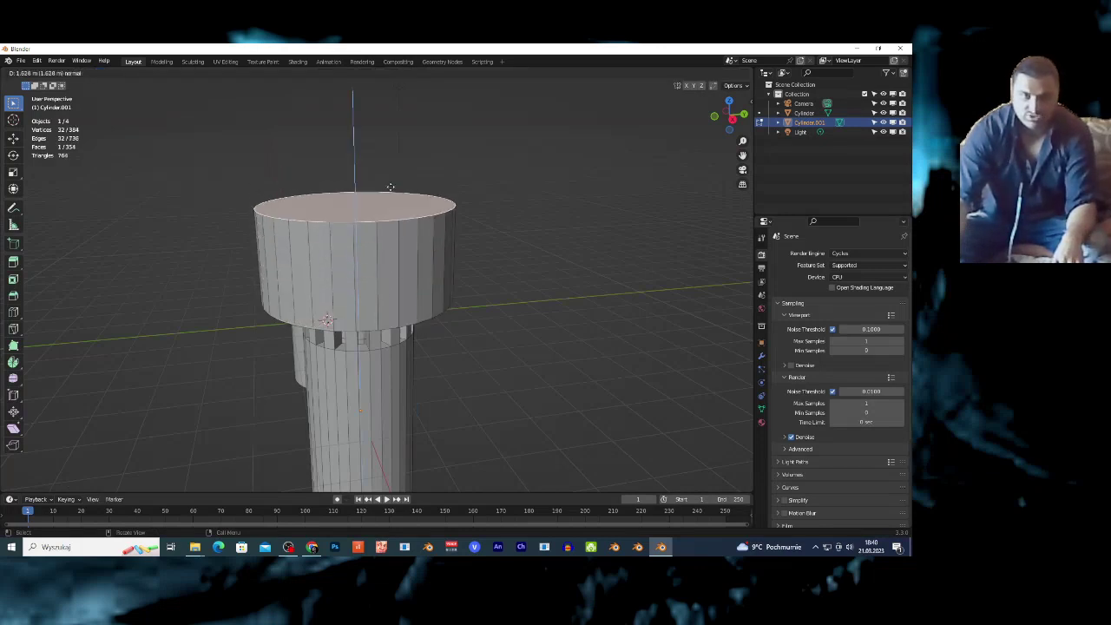
{"action": "left_click", "coordinate": [441, 216]}
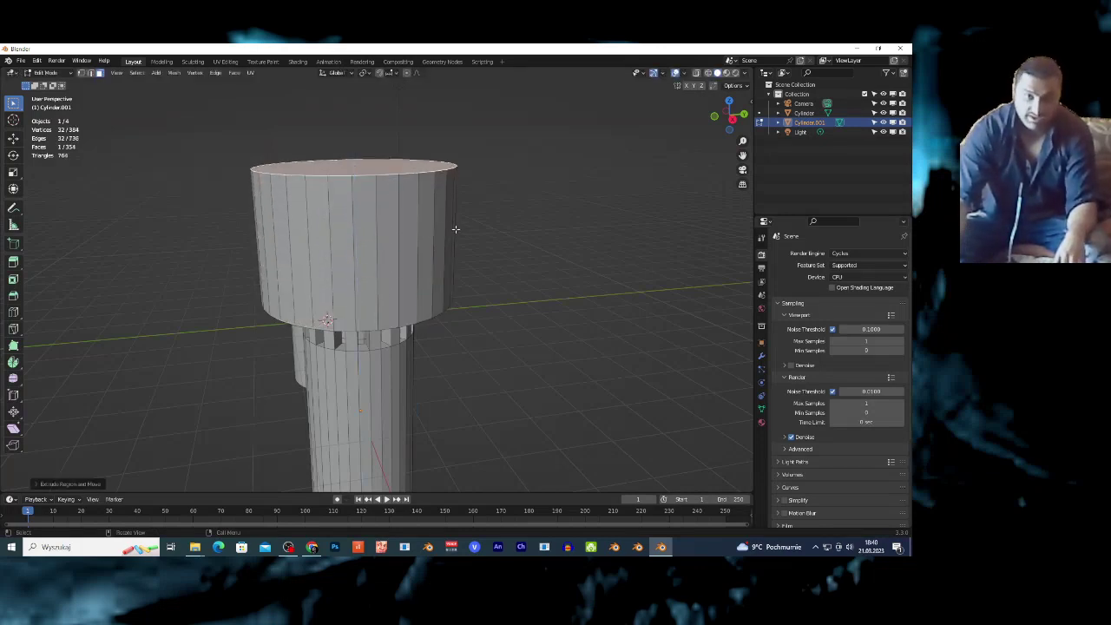
{"action": "key", "text": "s"}
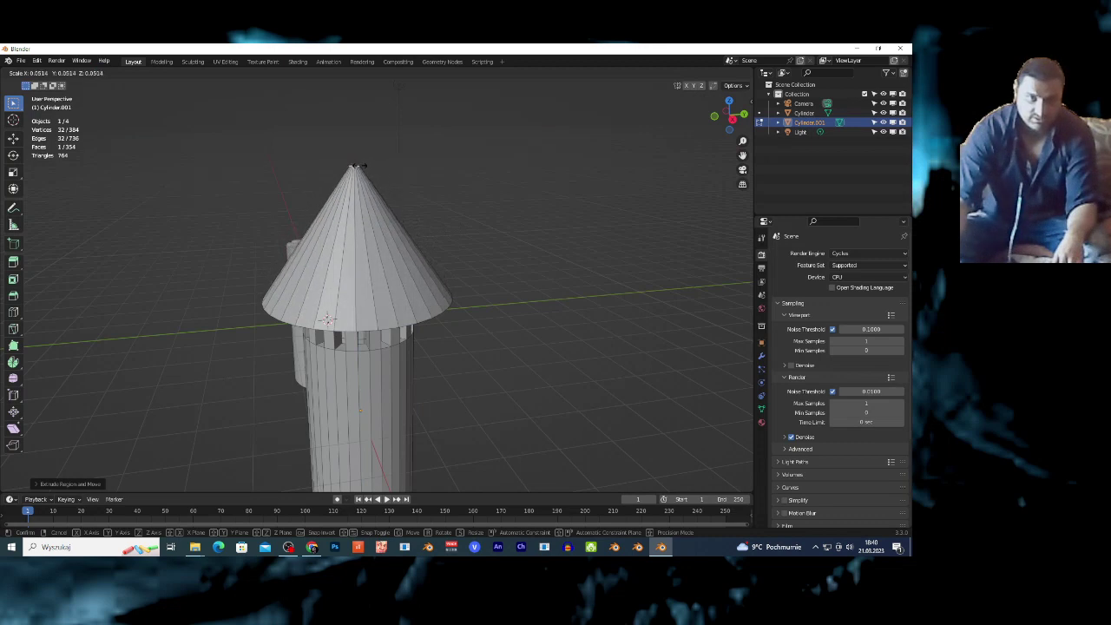
{"action": "left_click", "coordinate": [359, 165]}
{"action": "key", "text": "shift+grave"}
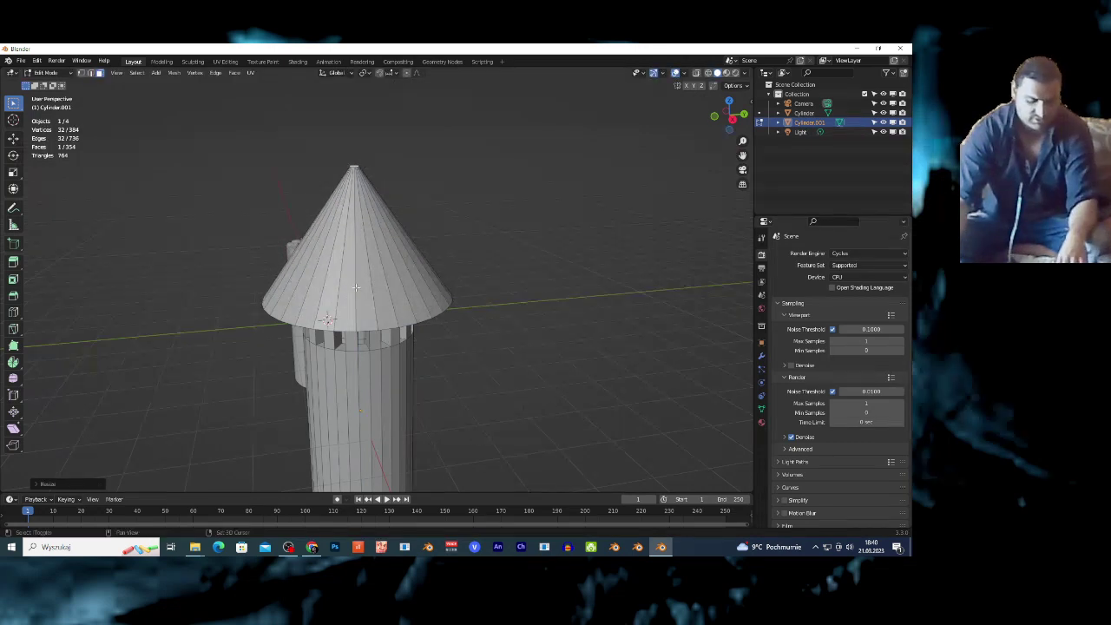
Undo the conical roof and the overhanging disc, going back to the plain central column of the copied tower.
{"action": "key", "text": "Escape"}
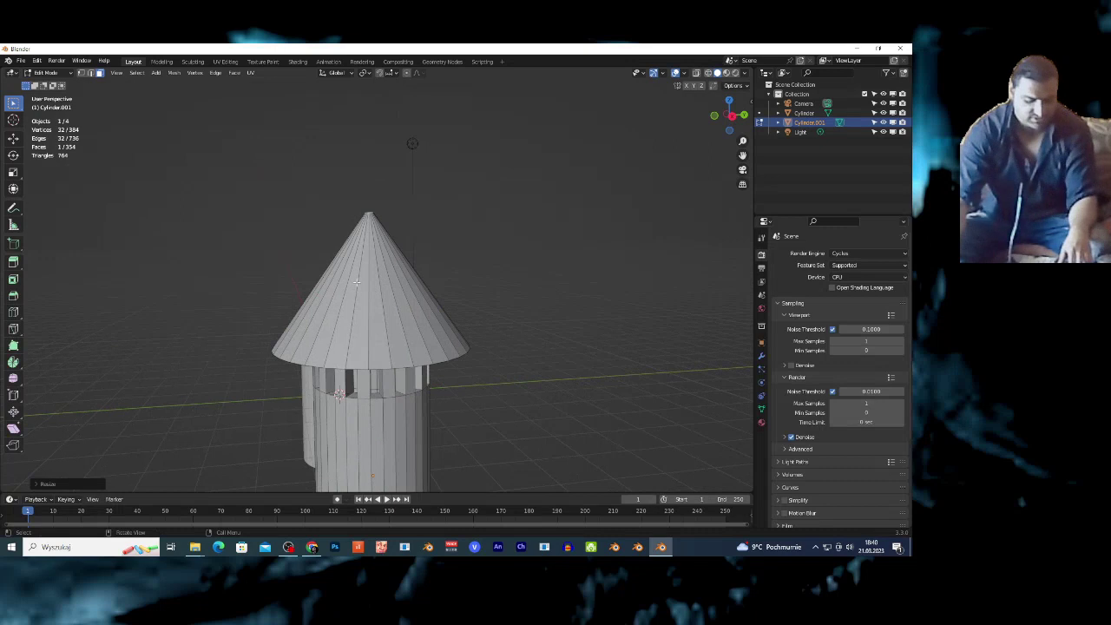
{"action": "key", "text": "ctrl+z"}
{"action": "key", "text": "ctrl+z"}
{"action": "key", "text": "ctrl+z"}
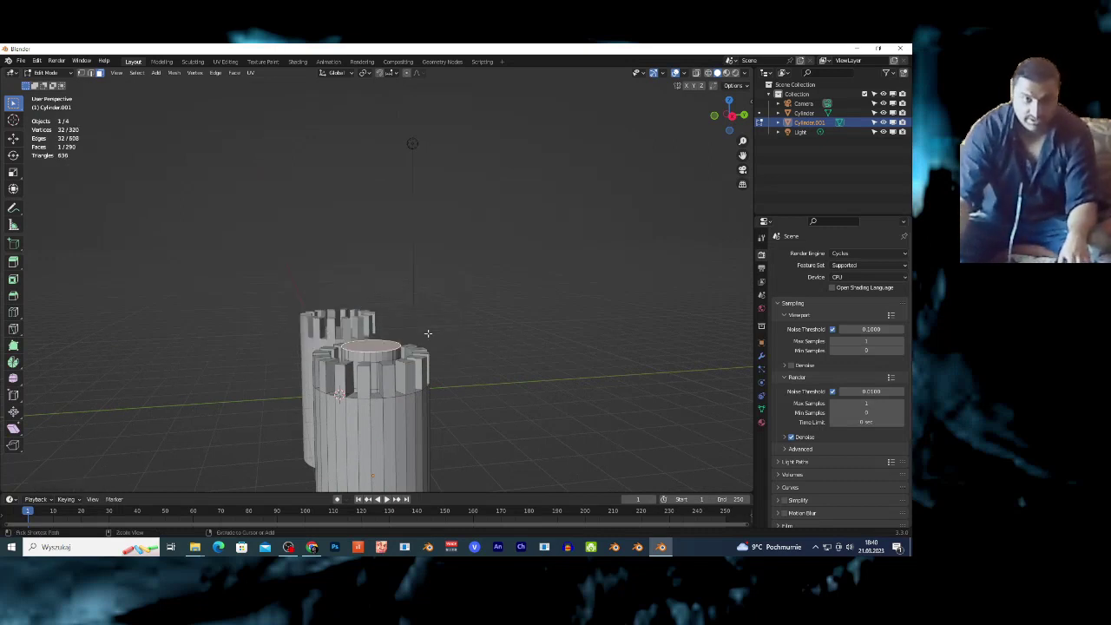
Extrude the column's top face in place and scale it to about 2.04, making a disc flush with the battlements.
{"action": "key", "text": "e"}
{"action": "key", "text": "s"}
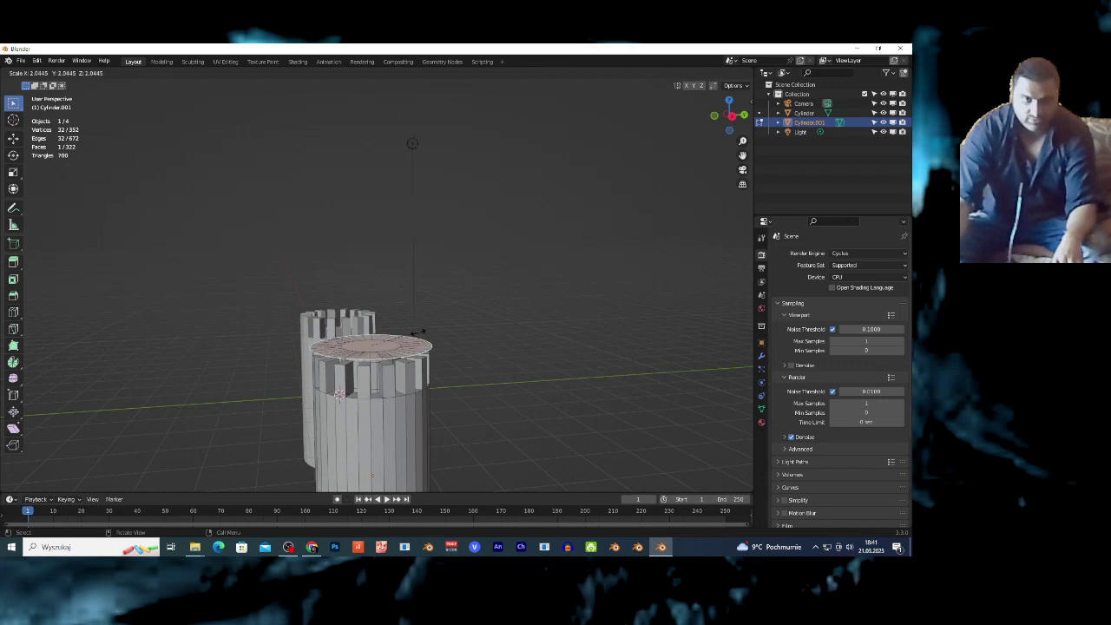
{"action": "left_click", "coordinate": [321, 363]}
Extrude the disc upward about 1.6 m and scale its top face to about 0.1 to form a conical roof.
{"action": "key", "text": "e"}
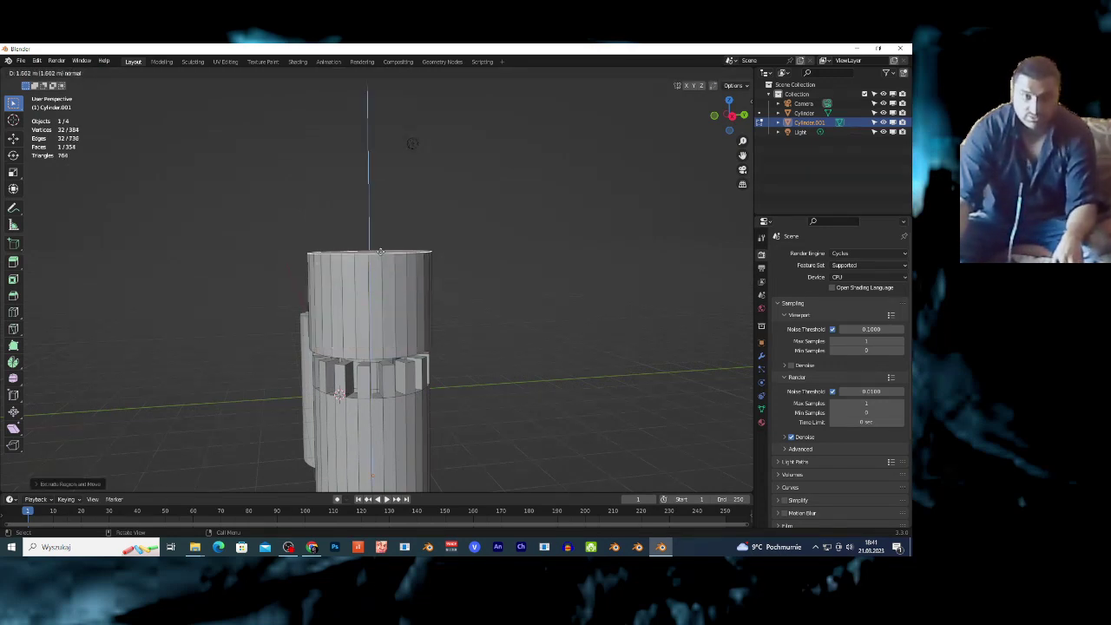
{"action": "left_click", "coordinate": [380, 251]}
{"action": "key", "text": "s"}
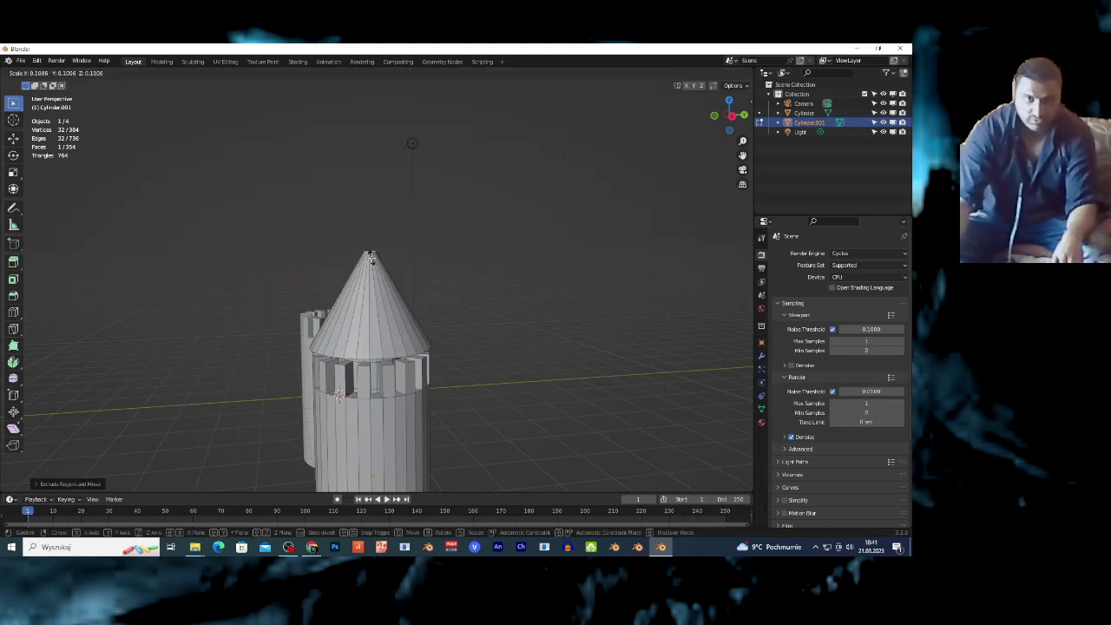
{"action": "left_click", "coordinate": [371, 256]}
Add a horizontal loop cut around the roof's lower half and scale it inward to form a narrow spire above a flared base.
{"action": "key", "text": "ctrl+r"}
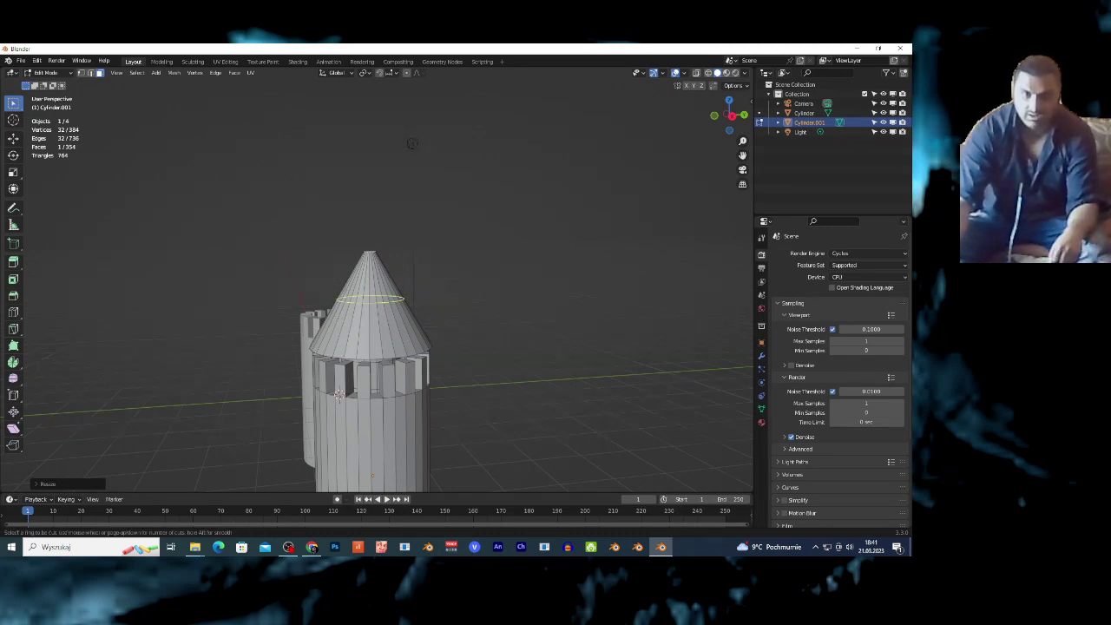
{"action": "left_click", "coordinate": [337, 316]}
{"action": "left_click", "coordinate": [347, 341]}
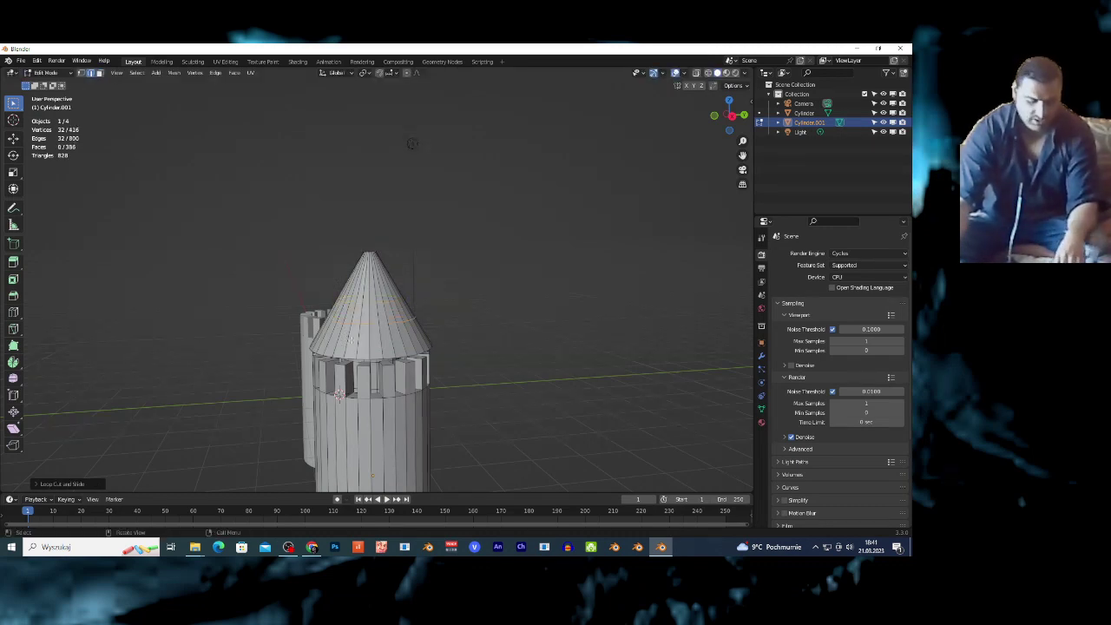
{"action": "key", "text": "s"}
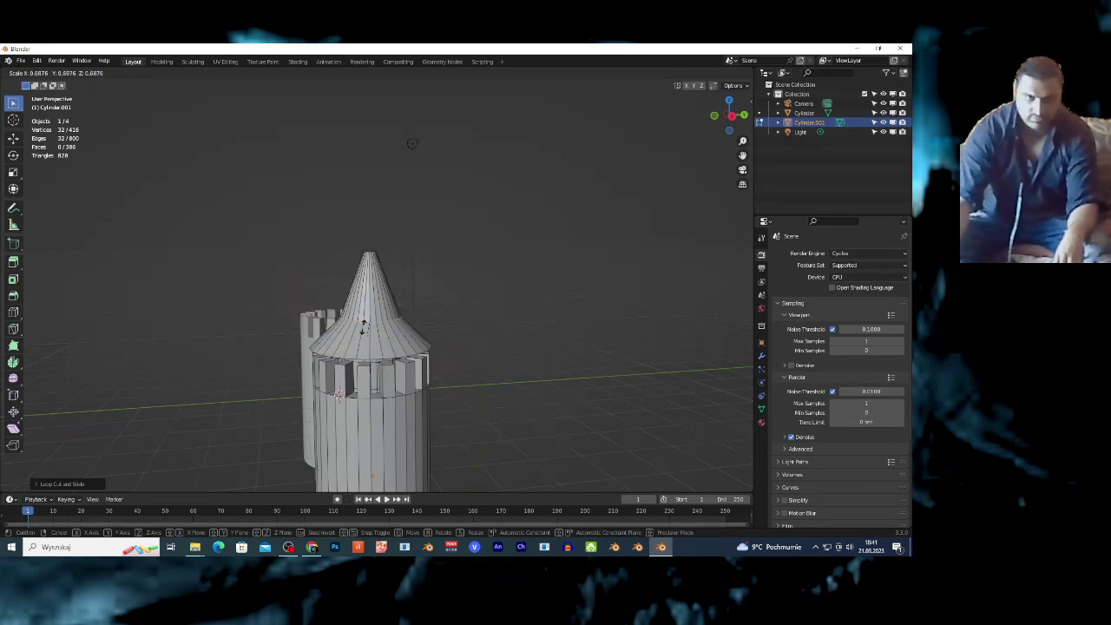
{"action": "left_click", "coordinate": [407, 303]}
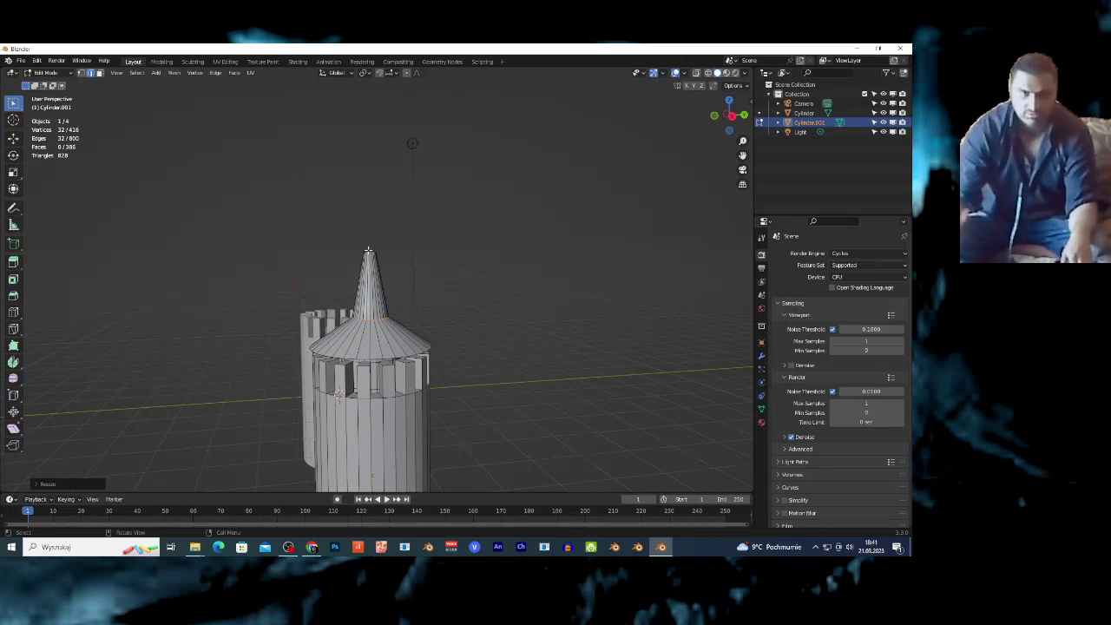
{"action": "key", "text": "Tab"}
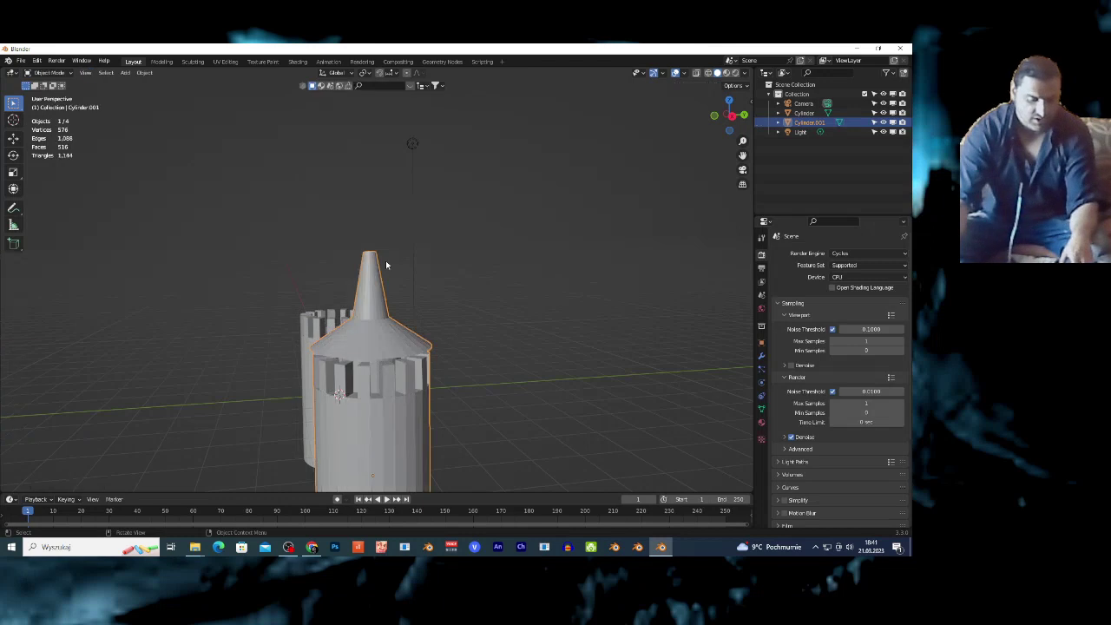
Search the BlenderKit materials for STONE and apply the stone granite material to both towers.
{"action": "left_click", "coordinate": [322, 86]}
{"action": "type", "text": "STONE"}
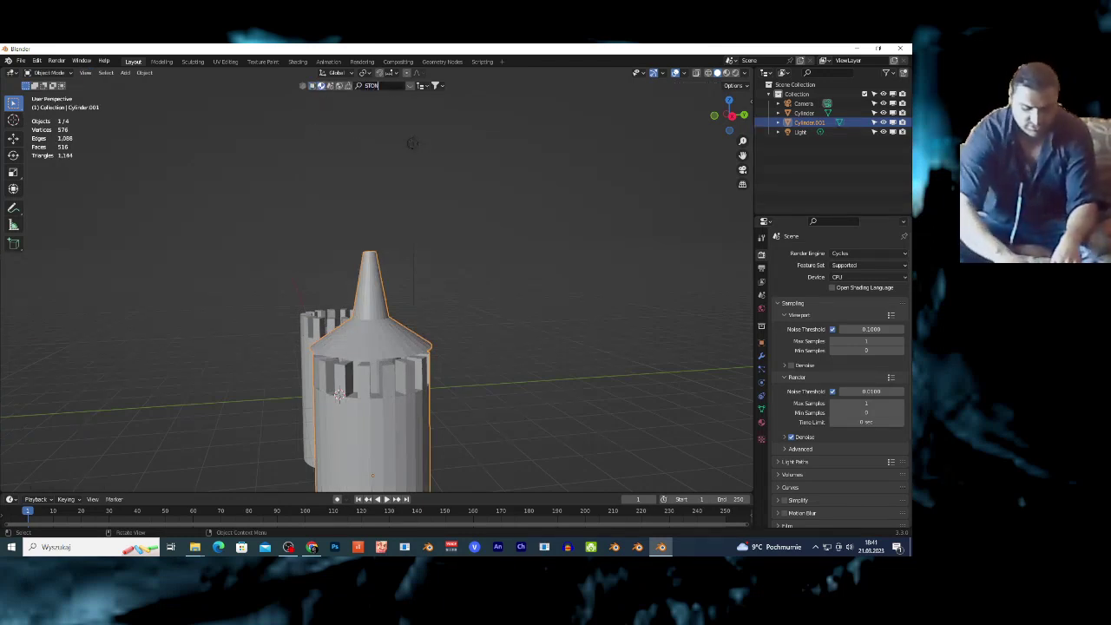
{"action": "left_click", "coordinate": [410, 86]}
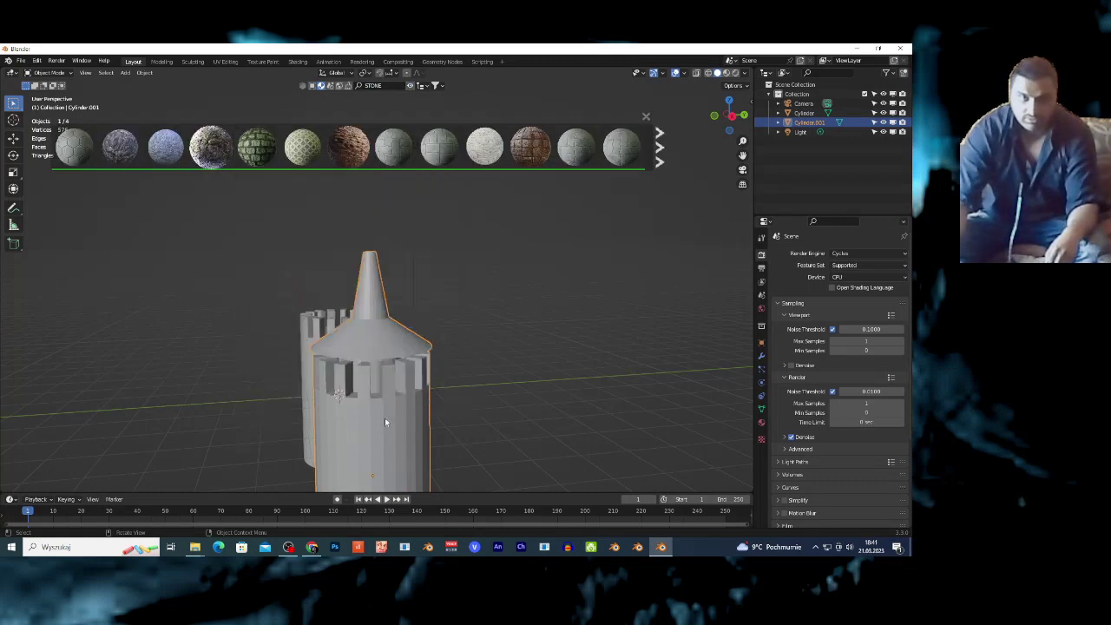
{"action": "left_click", "coordinate": [176, 157]}
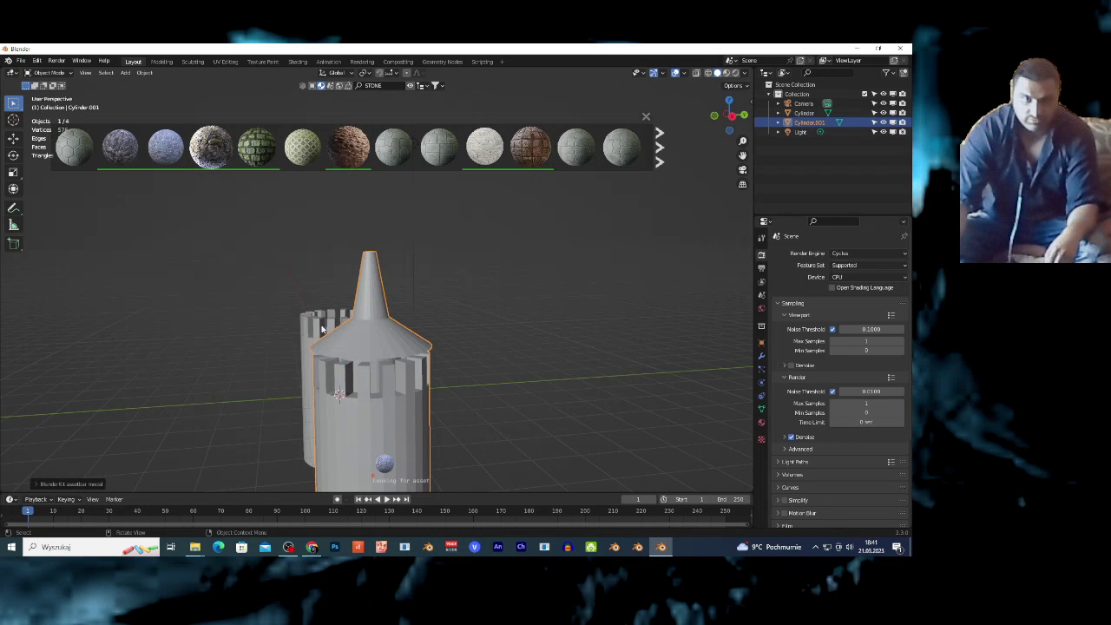
{"action": "left_click", "coordinate": [316, 328]}
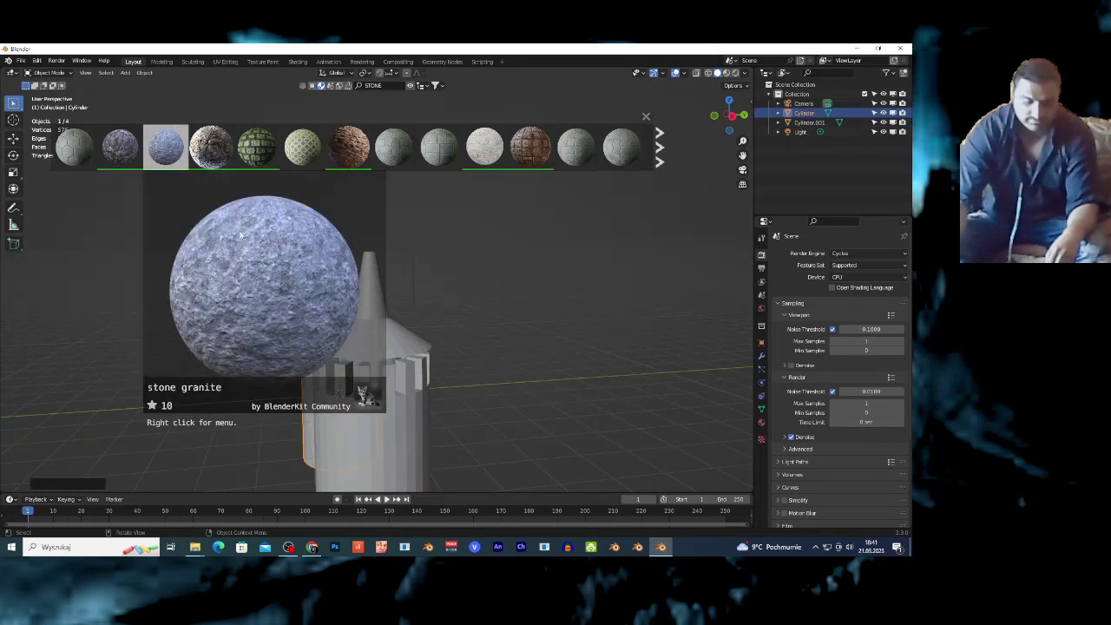
Preview the towers in rendered shading and apply the BlenderKit material Stone to the roofed tower.
{"action": "left_click", "coordinate": [734, 73]}
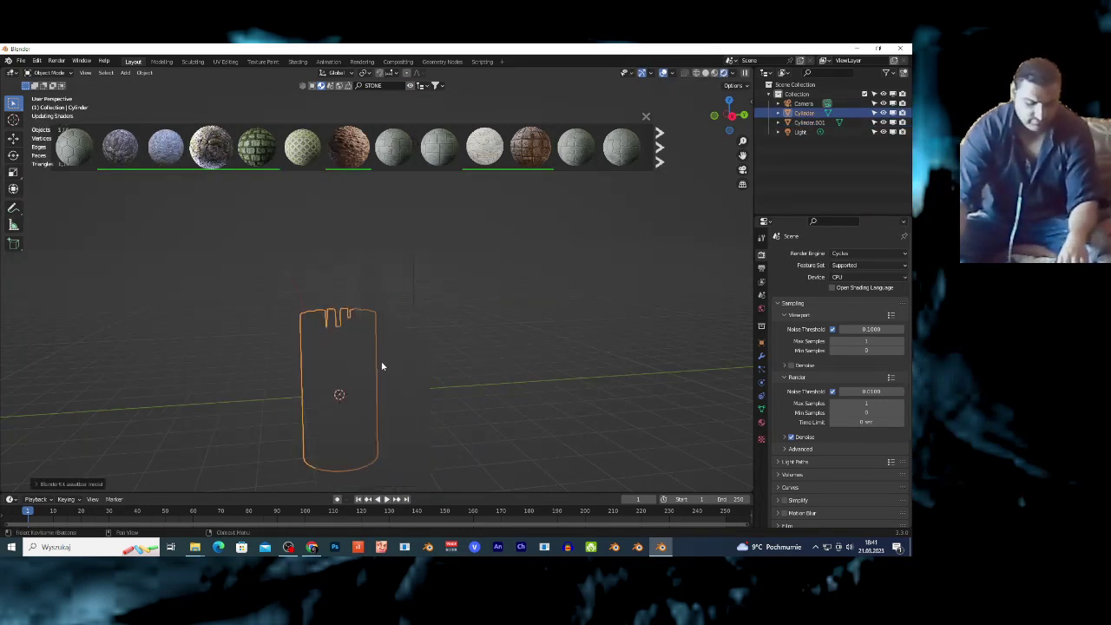
{"action": "key", "text": "shift+grave"}
{"action": "key", "text": "w"}
{"action": "key", "text": "a"}
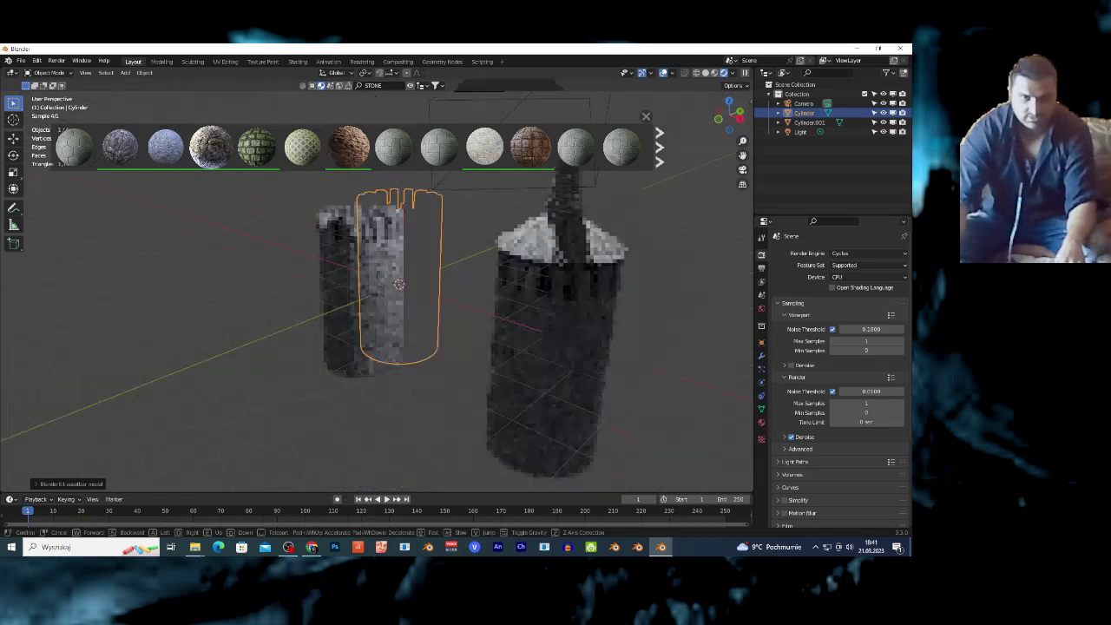
{"action": "left_click", "coordinate": [426, 362]}
{"action": "left_click", "coordinate": [408, 337]}
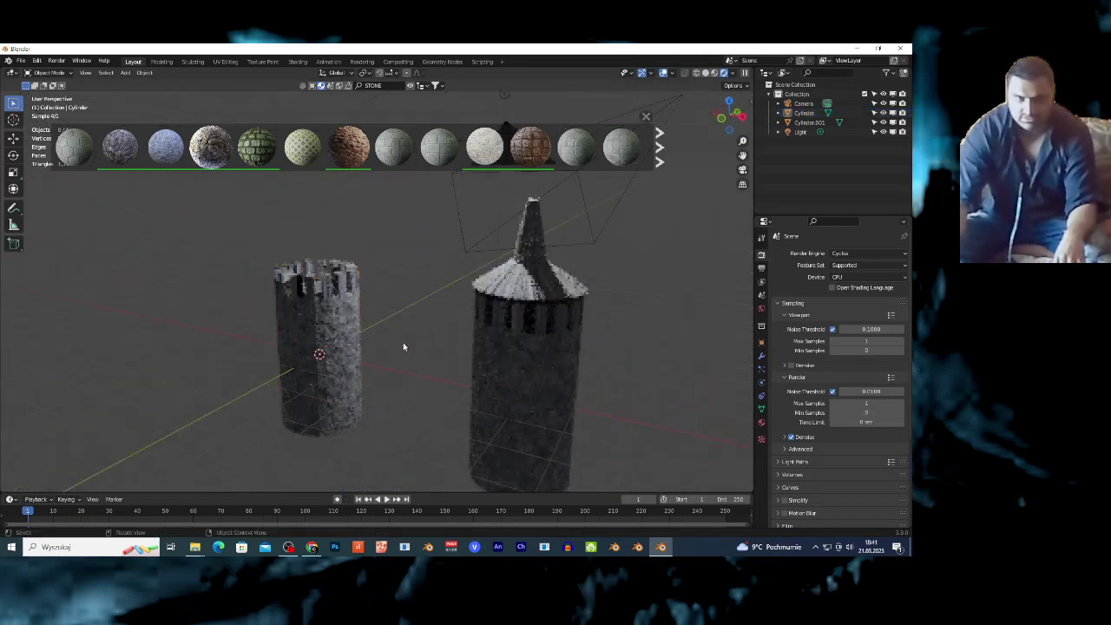
{"action": "left_click", "coordinate": [540, 289]}
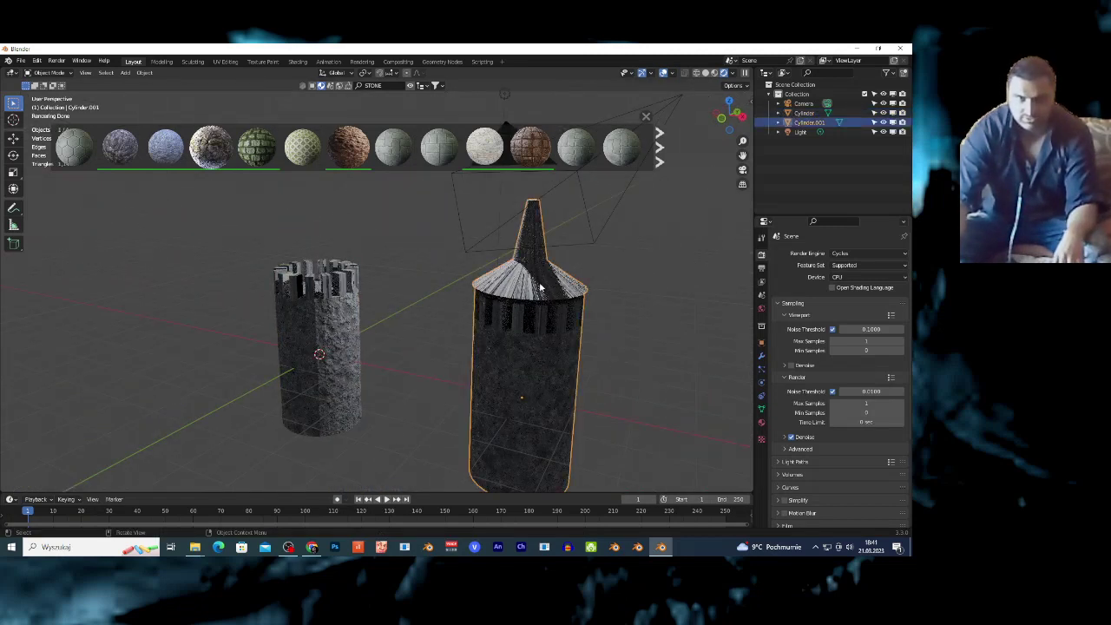
{"action": "mouse_move", "coordinate": [120, 150]}
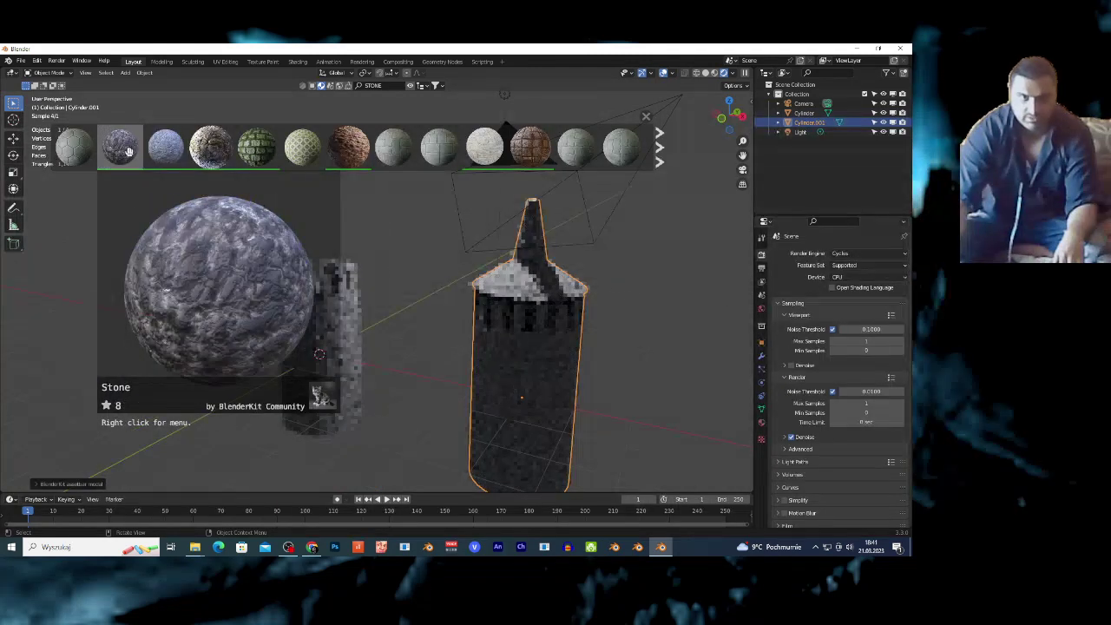
{"action": "left_click", "coordinate": [643, 228]}
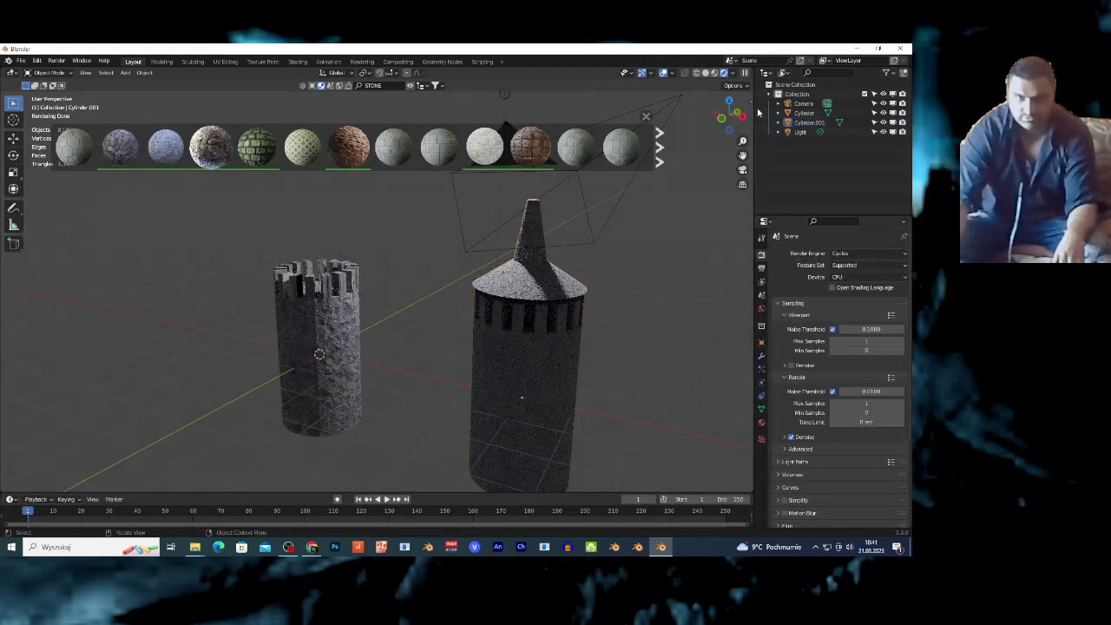
Back in solid shading, add a cube and move it along the X axis to a spot beyond the roofed tower.
{"action": "left_click", "coordinate": [706, 73]}
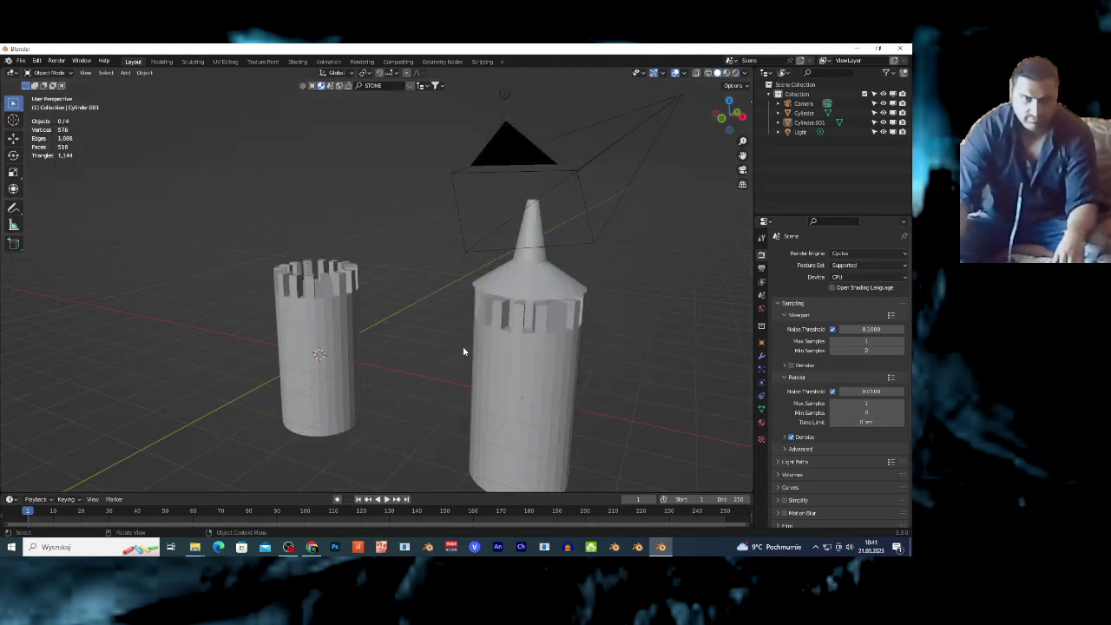
{"action": "middle_click_drag", "start_coordinate": [461, 350], "coordinate": [384, 353]}
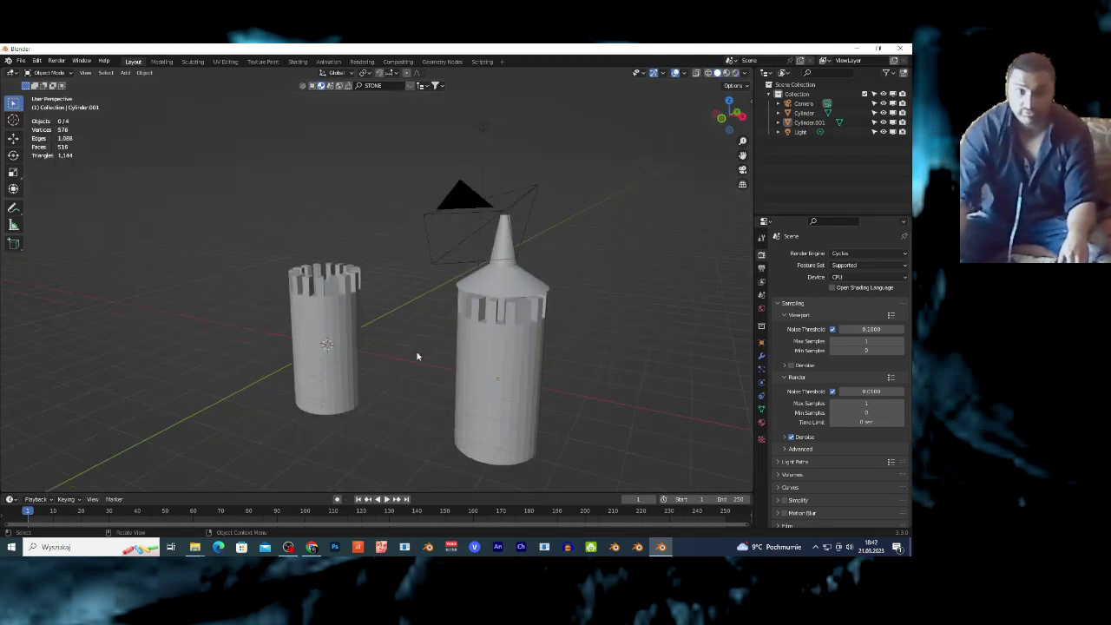
{"action": "key", "text": "shift+a"}
{"action": "mouse_move", "coordinate": [411, 333]}
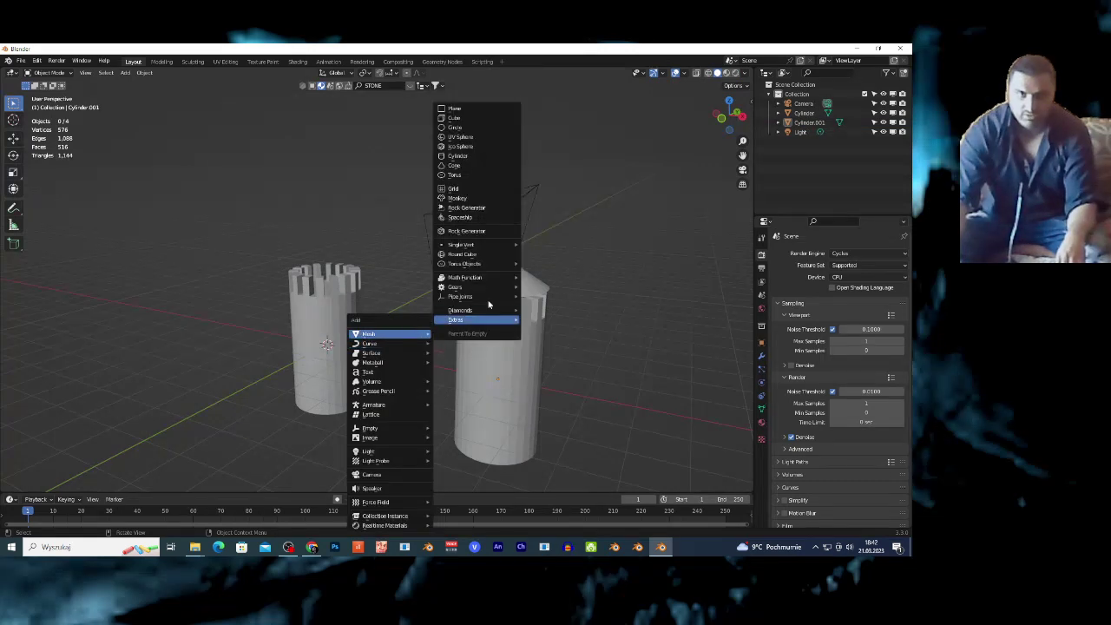
{"action": "left_click", "coordinate": [453, 117]}
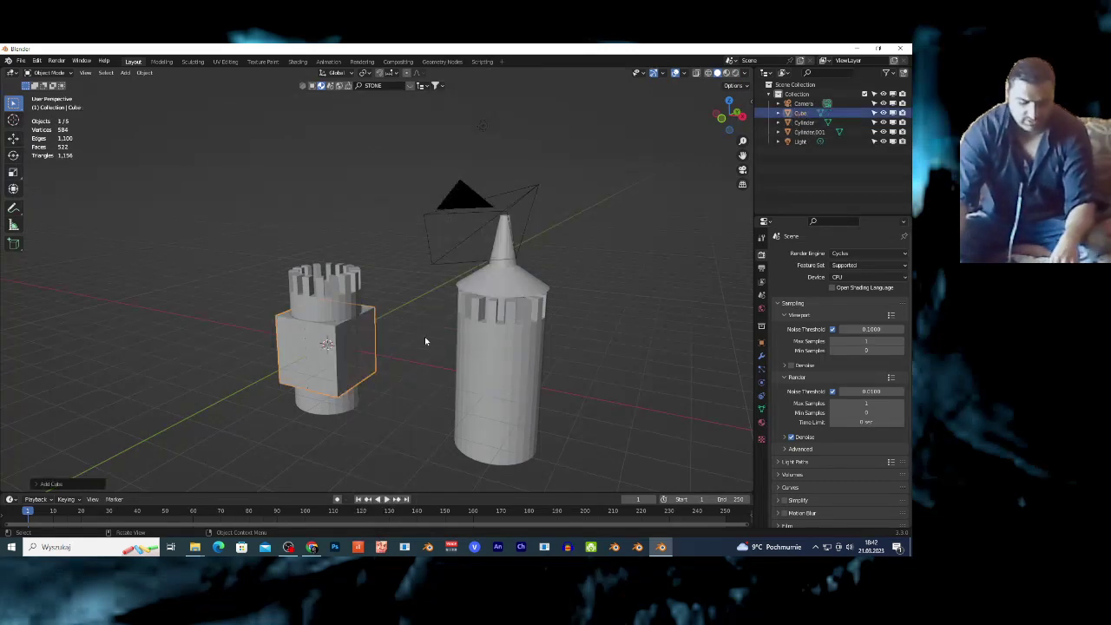
{"action": "scroll", "coordinate": [425, 336], "scroll_direction": "down", "scroll_amount": 2}
{"action": "key", "text": "g"}
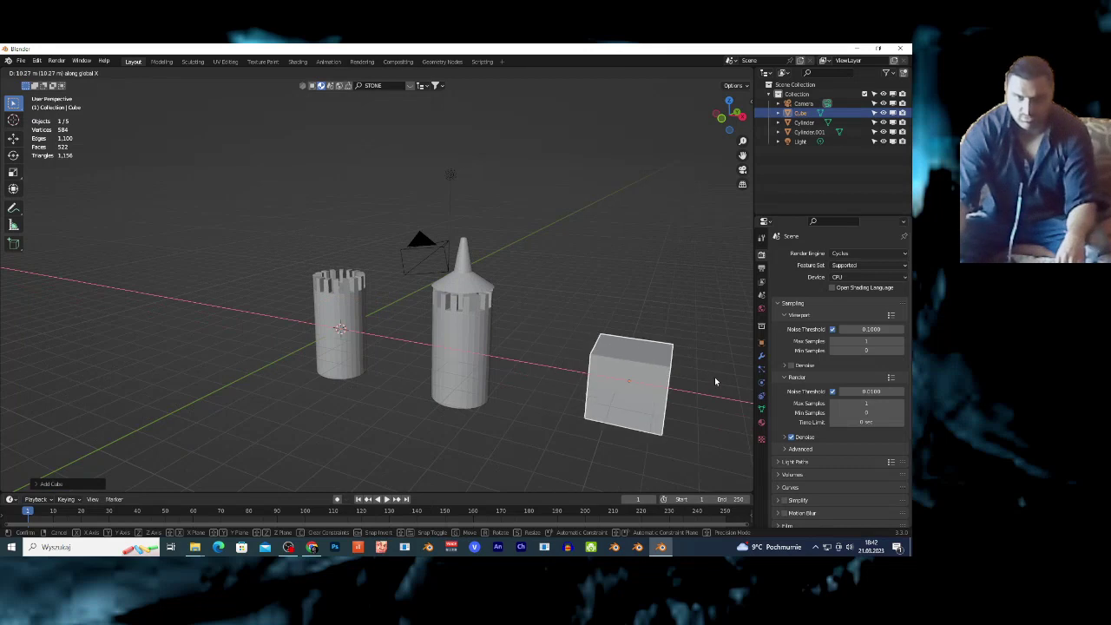
{"action": "left_click", "coordinate": [637, 380]}
Scale the cube up along Z and along X to make a tall, wide block.
{"action": "middle_click_drag", "start_coordinate": [637, 380], "coordinate": [644, 389]}
{"action": "key", "text": "s"}
{"action": "key", "text": "z"}
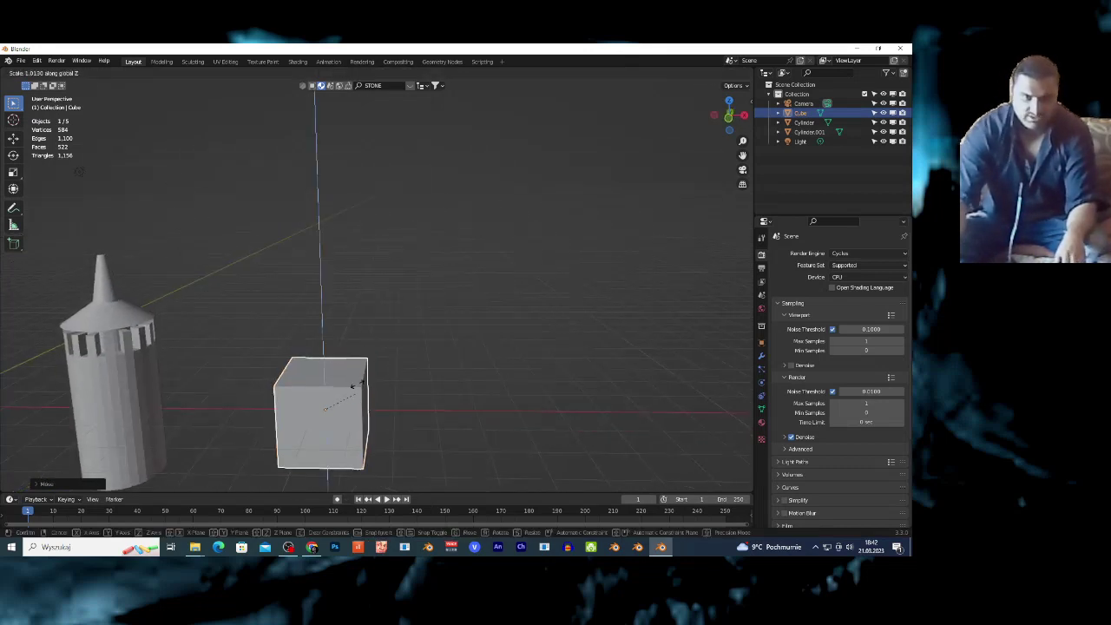
{"action": "left_click", "coordinate": [347, 341]}
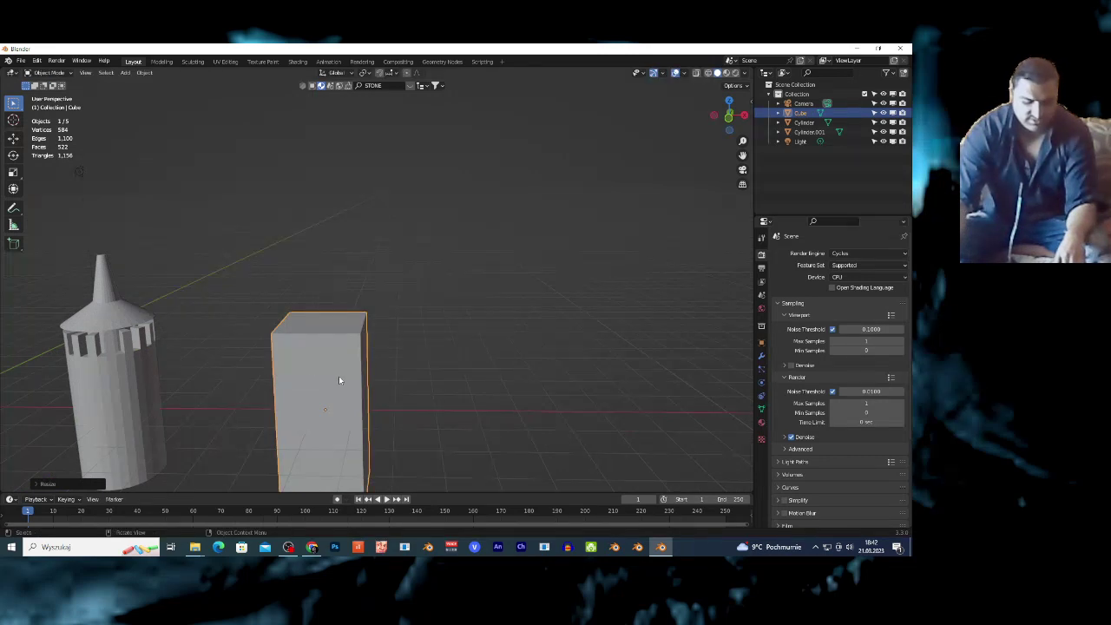
{"action": "key", "text": "s"}
{"action": "key", "text": "x"}
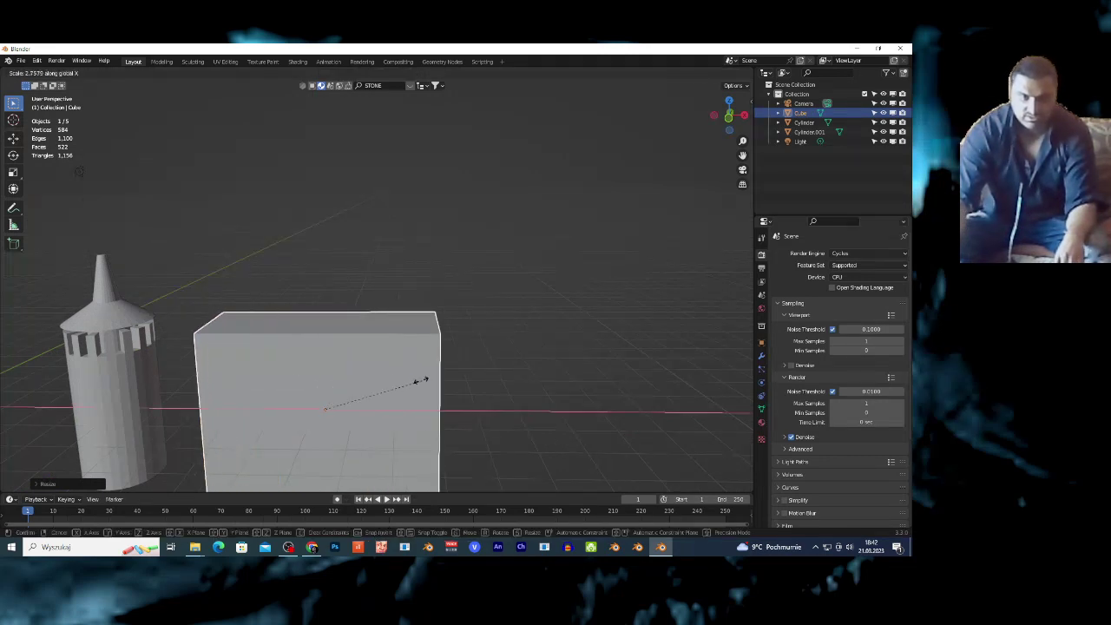
{"action": "left_click", "coordinate": [393, 372]}
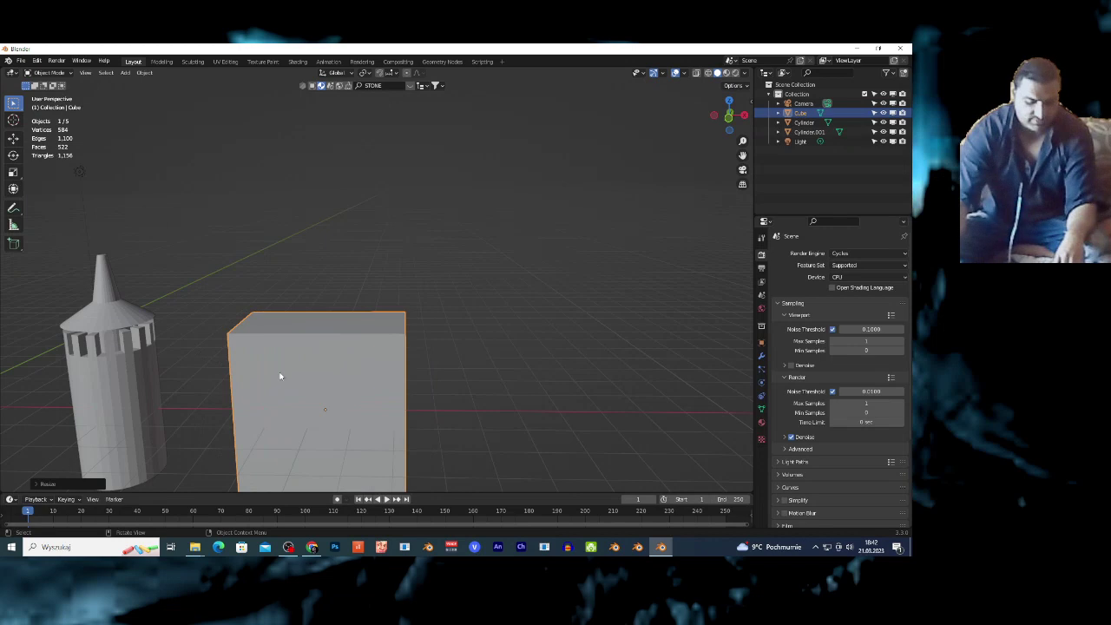
Add five evenly spaced vertical loop cuts across the block's width.
{"action": "middle_click_drag", "start_coordinate": [280, 376], "coordinate": [302, 377]}
{"action": "key", "text": "Tab"}
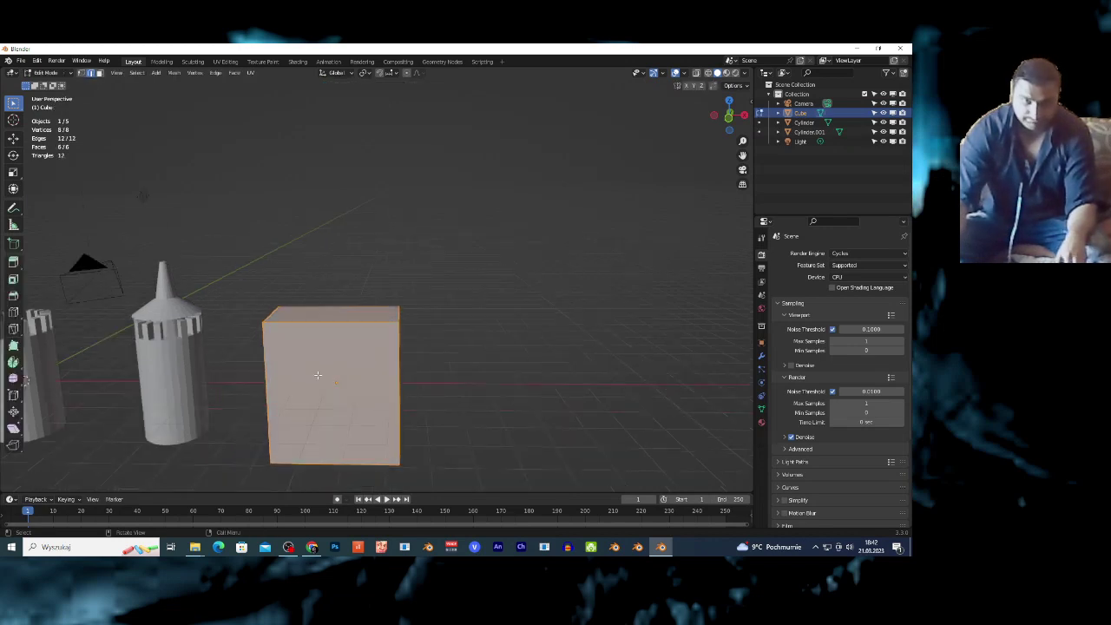
{"action": "key", "text": "ctrl+r"}
{"action": "scroll", "coordinate": [318, 328], "scroll_direction": "up", "scroll_amount": 8}
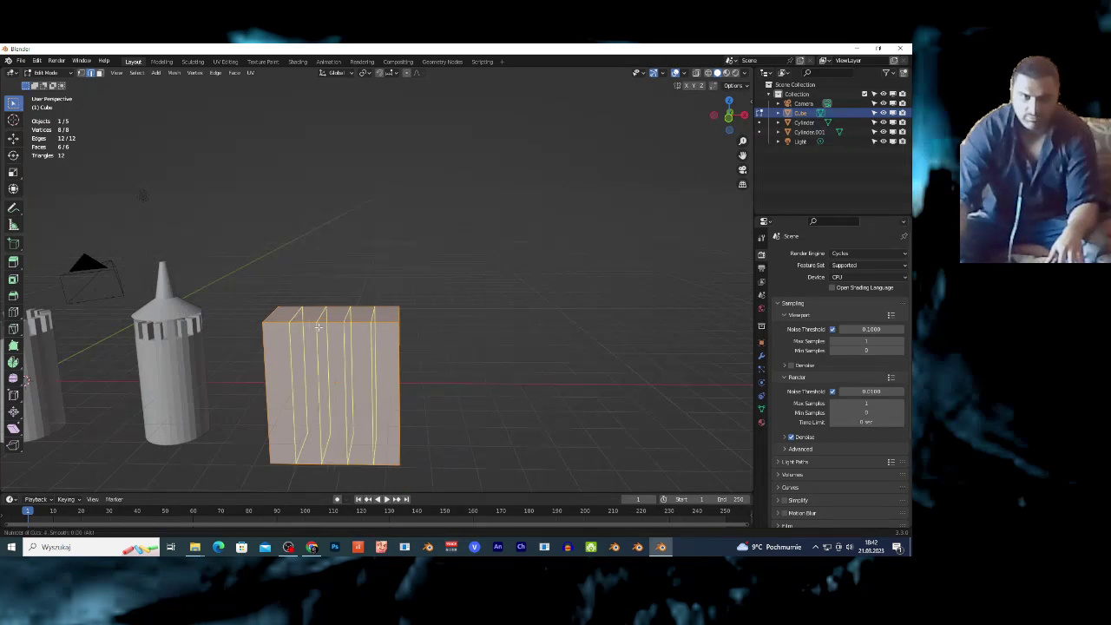
{"action": "left_click", "coordinate": [320, 326]}
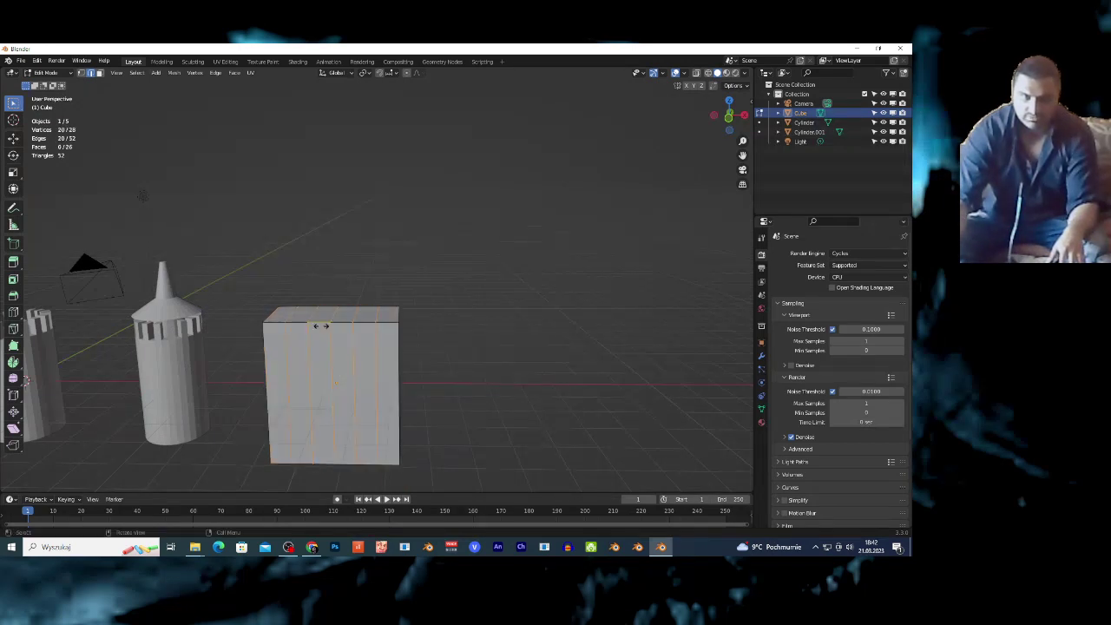
{"action": "right_click", "coordinate": [317, 318]}
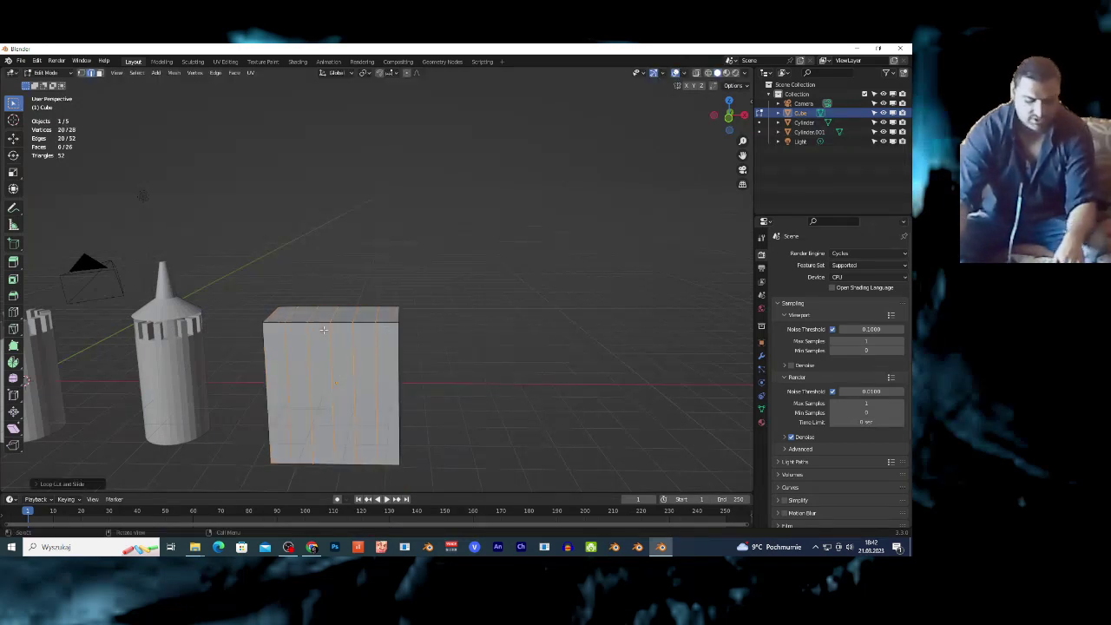
Extrude every other top face of the block upward to form three battlements, and return to Object Mode.
{"action": "key", "text": "alt+a"}
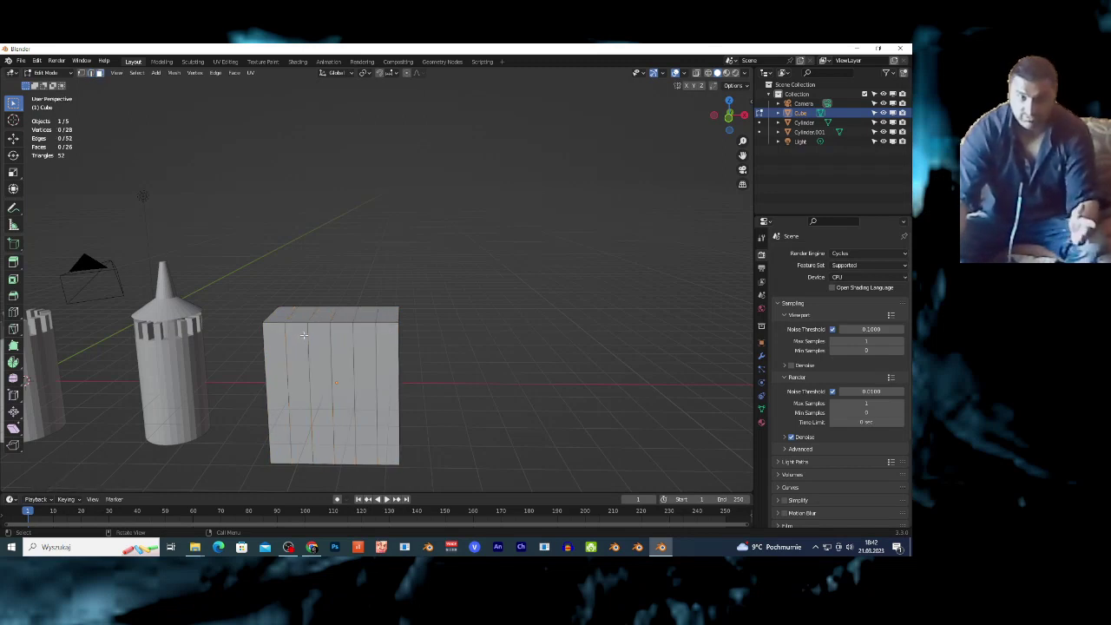
{"action": "left_click", "coordinate": [301, 314]}
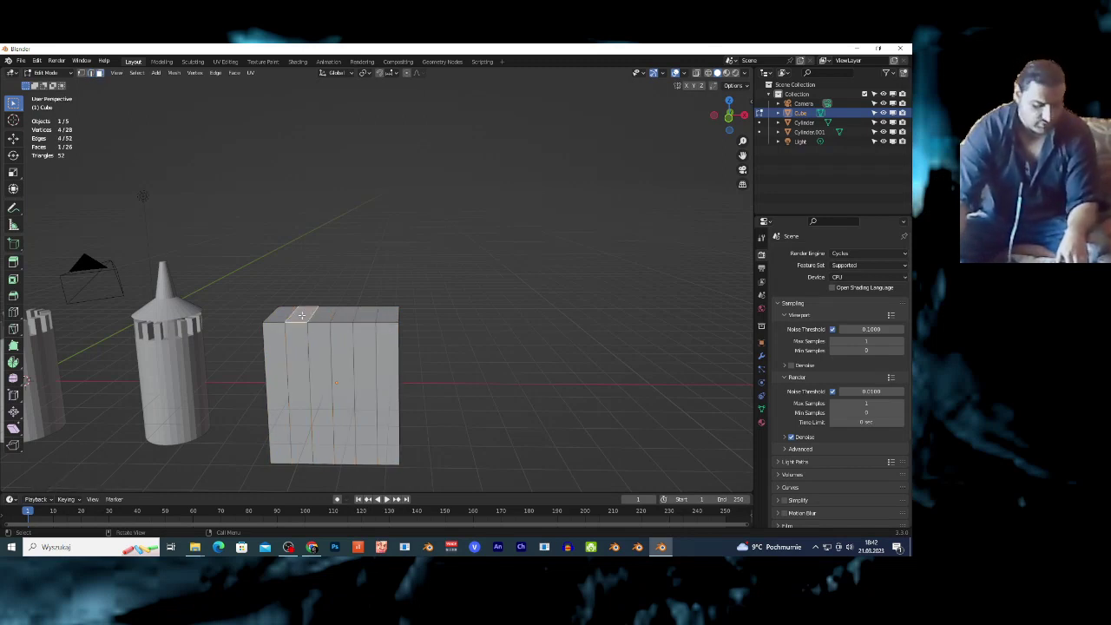
{"action": "left_click", "coordinate": [392, 315], "text": "shift"}
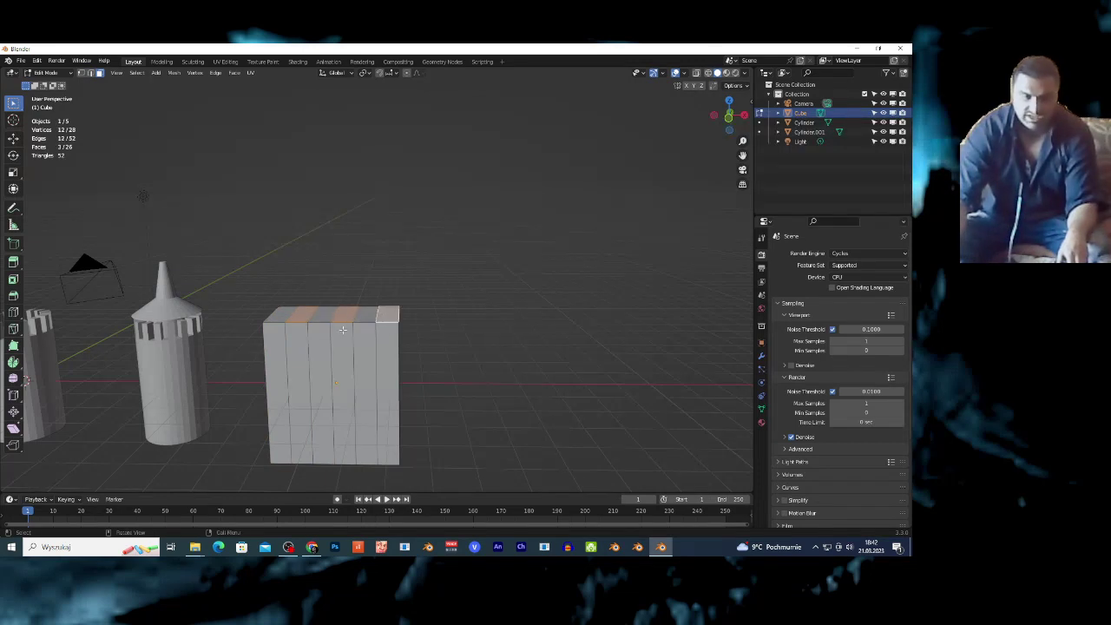
{"action": "scroll", "coordinate": [333, 342], "scroll_direction": "up", "scroll_amount": 3}
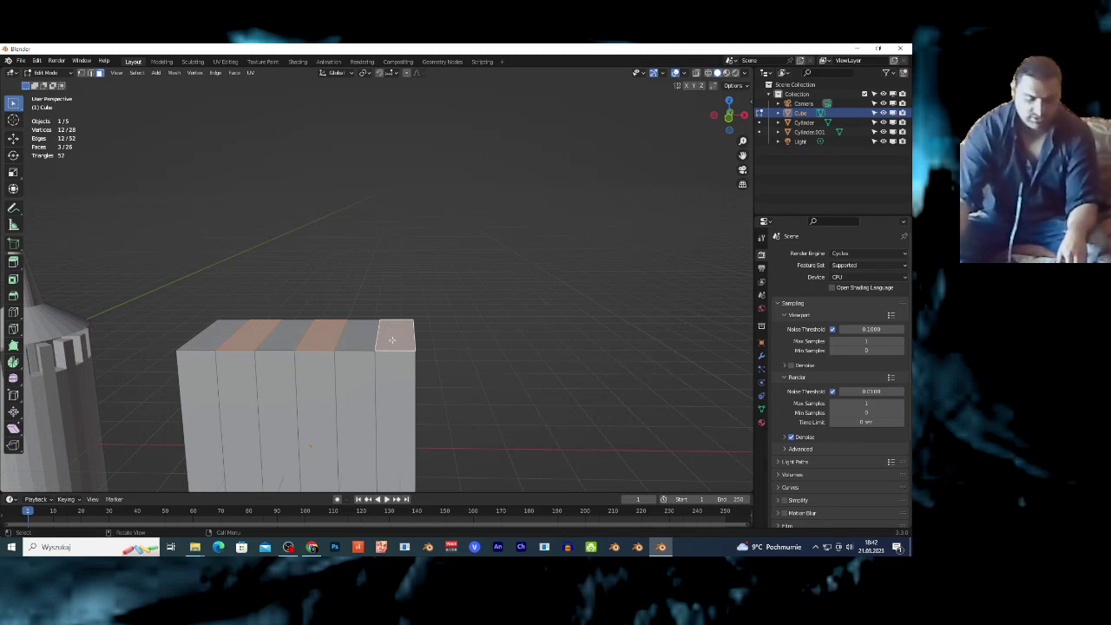
{"action": "key", "text": "e"}
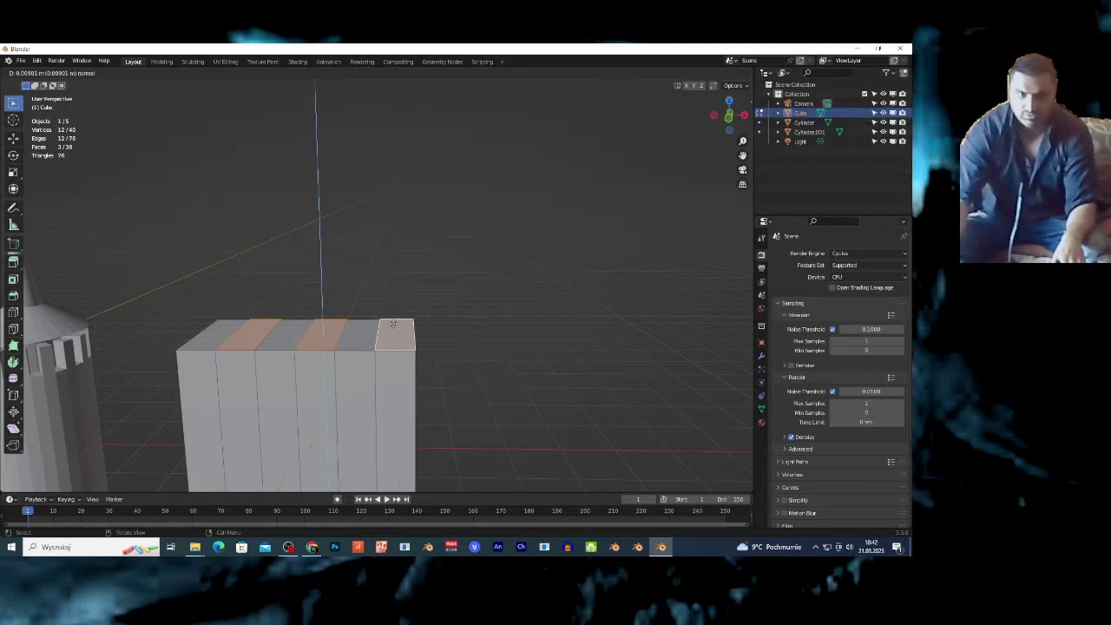
{"action": "left_click", "coordinate": [388, 282]}
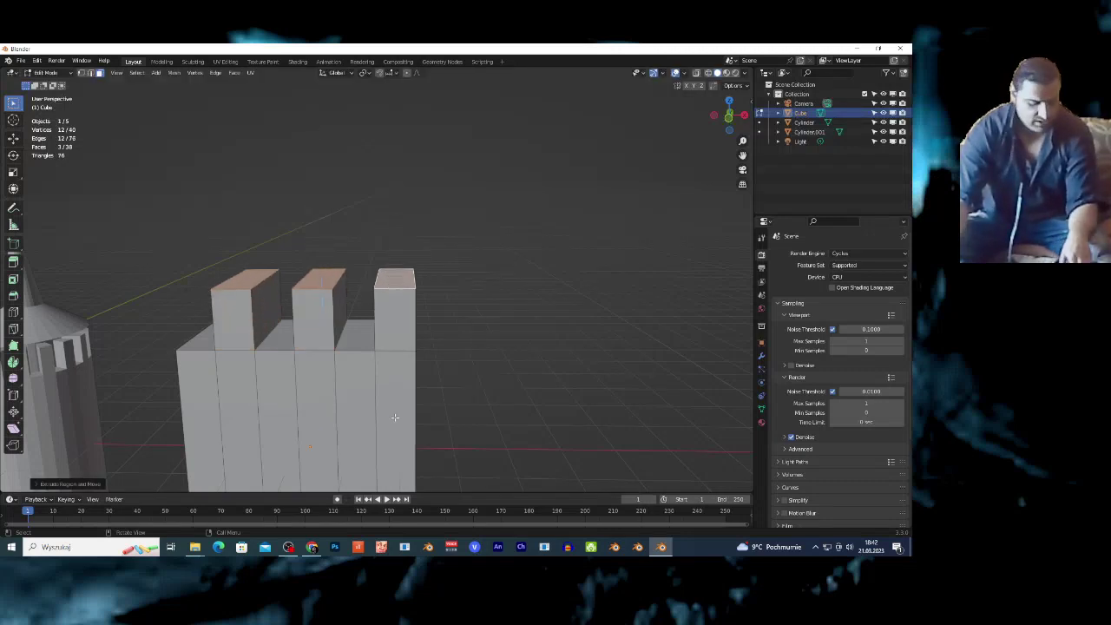
{"action": "key", "text": "Tab"}
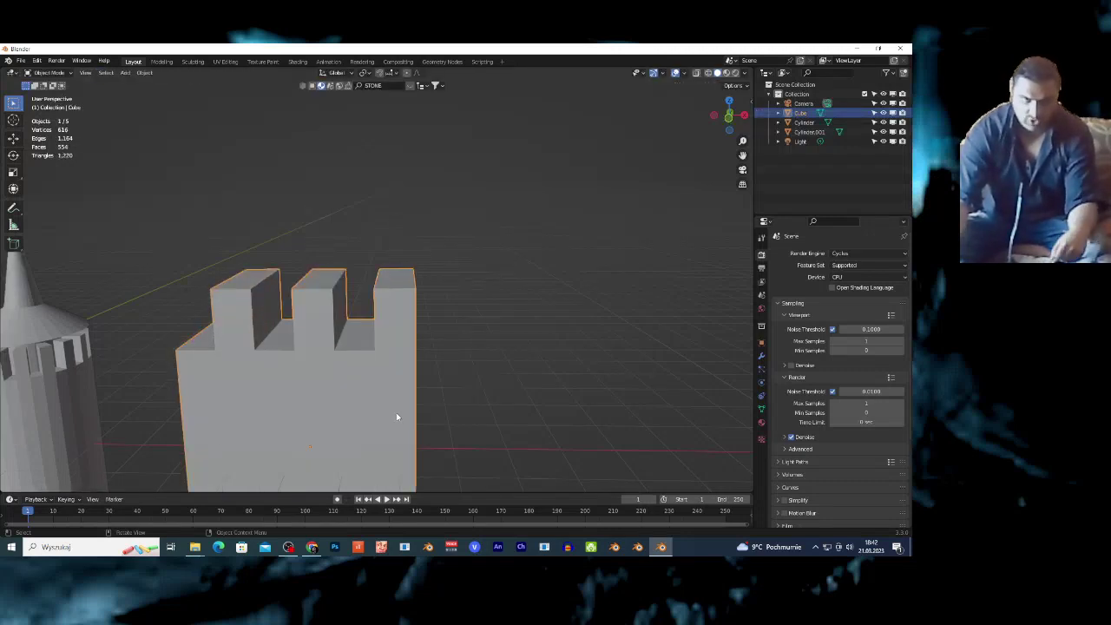
Add an Array modifier to the battlemented block and set its count to 4 to extend it into a long wall.
{"action": "scroll", "coordinate": [396, 414], "scroll_direction": "down", "scroll_amount": 2}
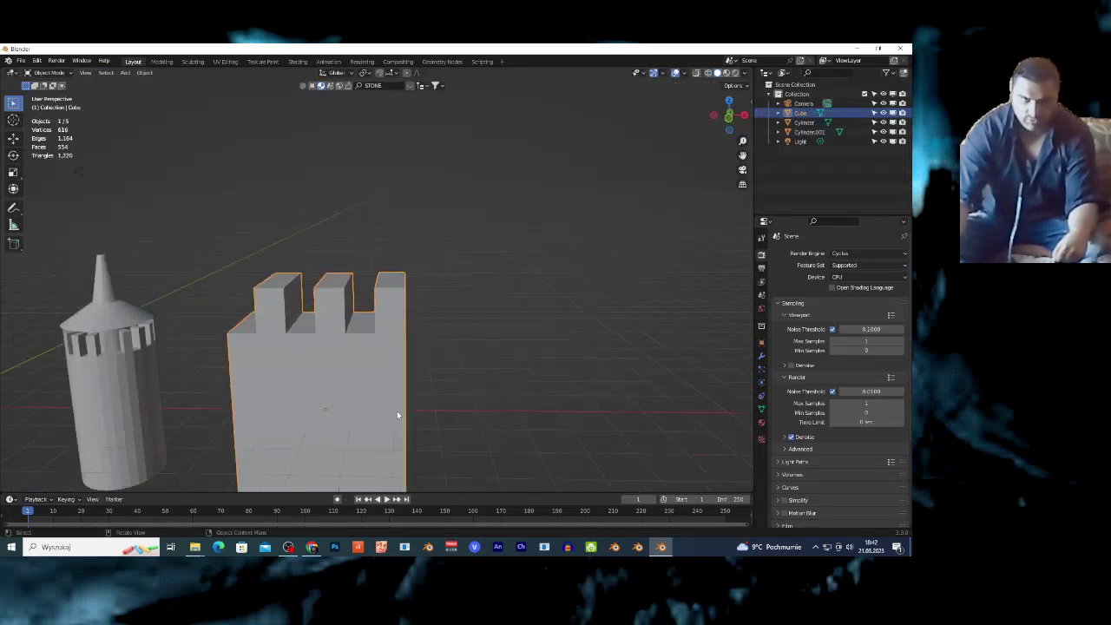
{"action": "left_click", "coordinate": [761, 356]}
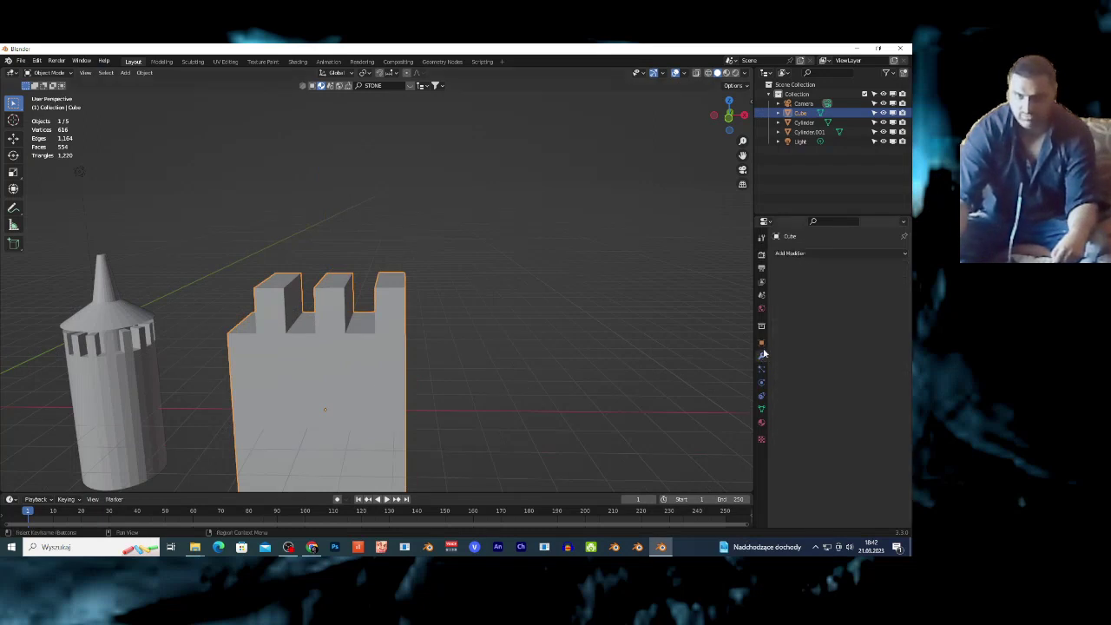
{"action": "left_click", "coordinate": [799, 255]}
{"action": "left_click", "coordinate": [732, 281]}
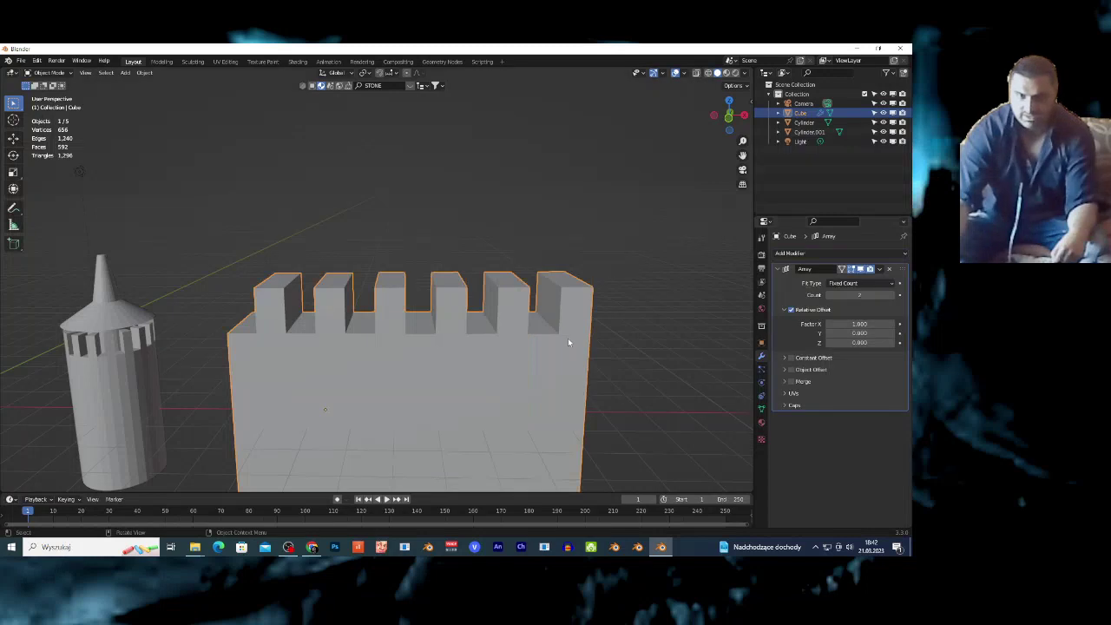
{"action": "middle_click_drag", "start_coordinate": [595, 322], "coordinate": [414, 321]}
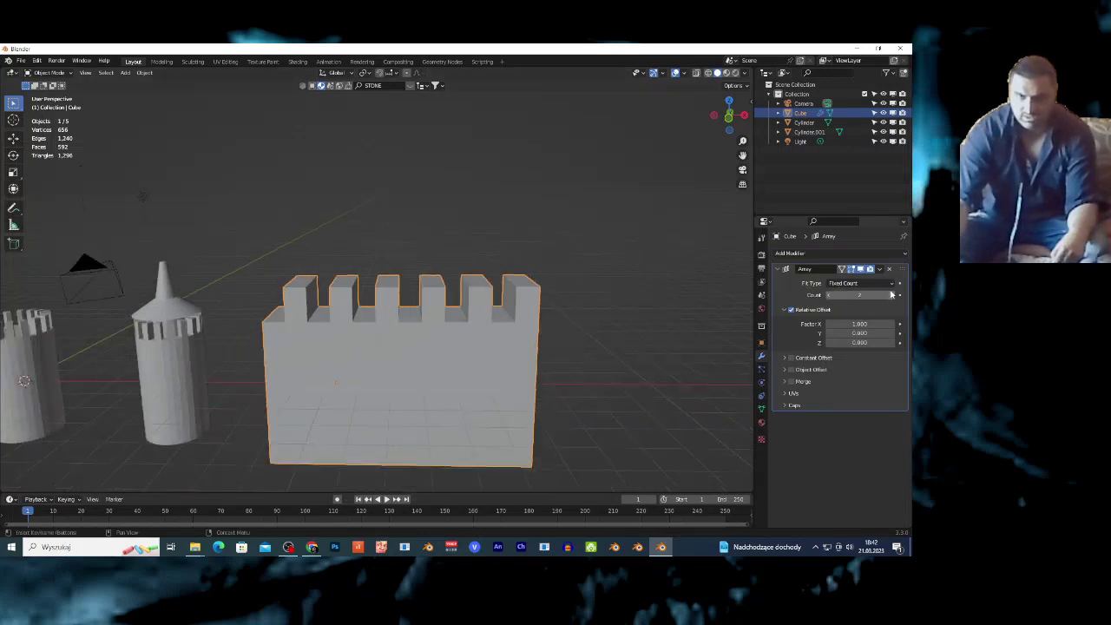
{"action": "left_click", "coordinate": [893, 295]}
{"action": "left_click", "coordinate": [892, 295]}
{"action": "scroll", "coordinate": [465, 348], "scroll_direction": "down", "scroll_amount": 3}
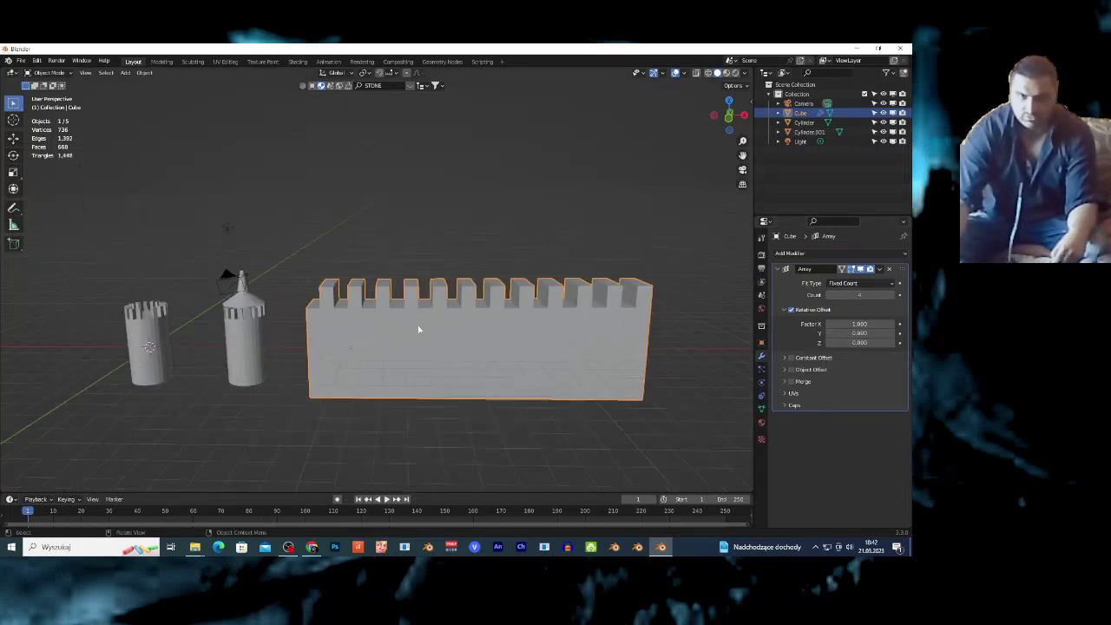
Show the BlenderKit stone materials, apply stone granite to the wall and preview it in rendered shading.
{"action": "scroll", "coordinate": [371, 362], "scroll_direction": "up", "scroll_amount": 4}
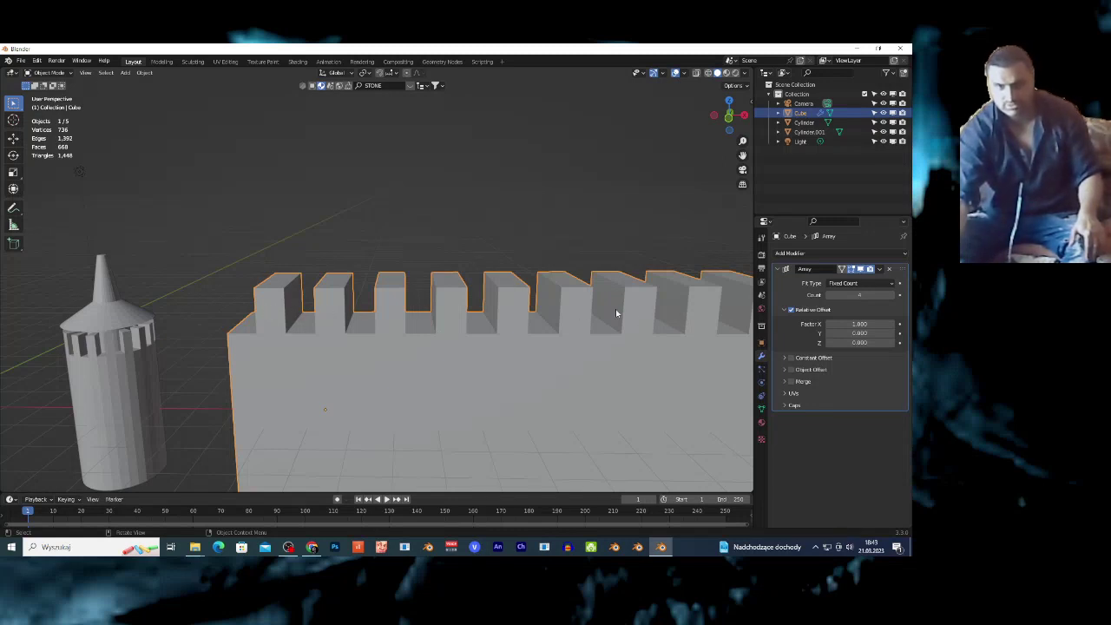
{"action": "left_click", "coordinate": [409, 86]}
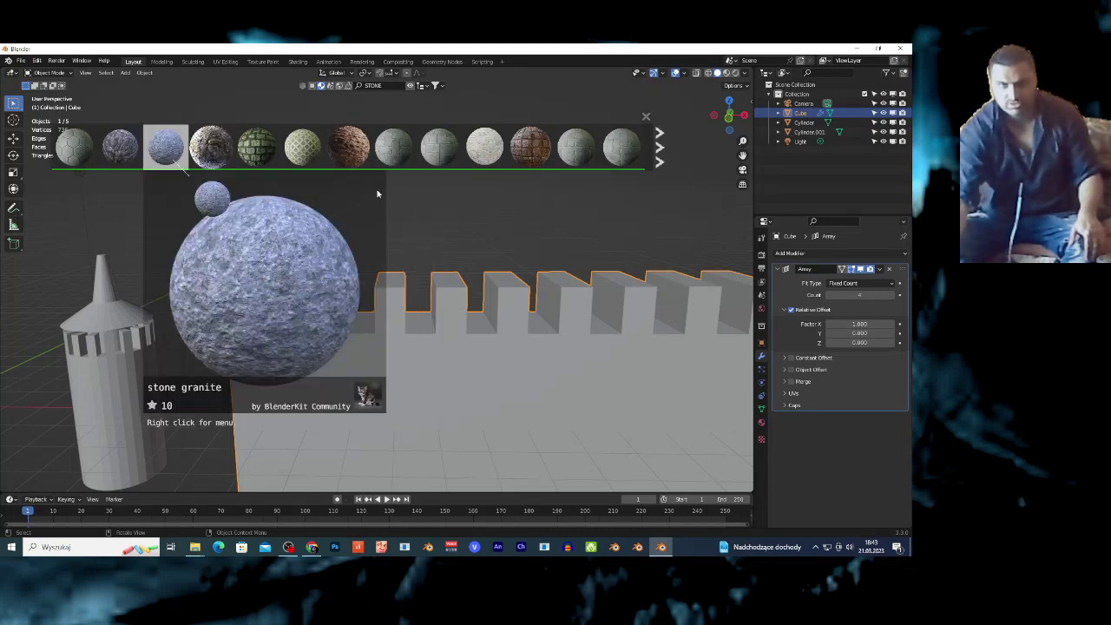
{"action": "left_click", "coordinate": [733, 72]}
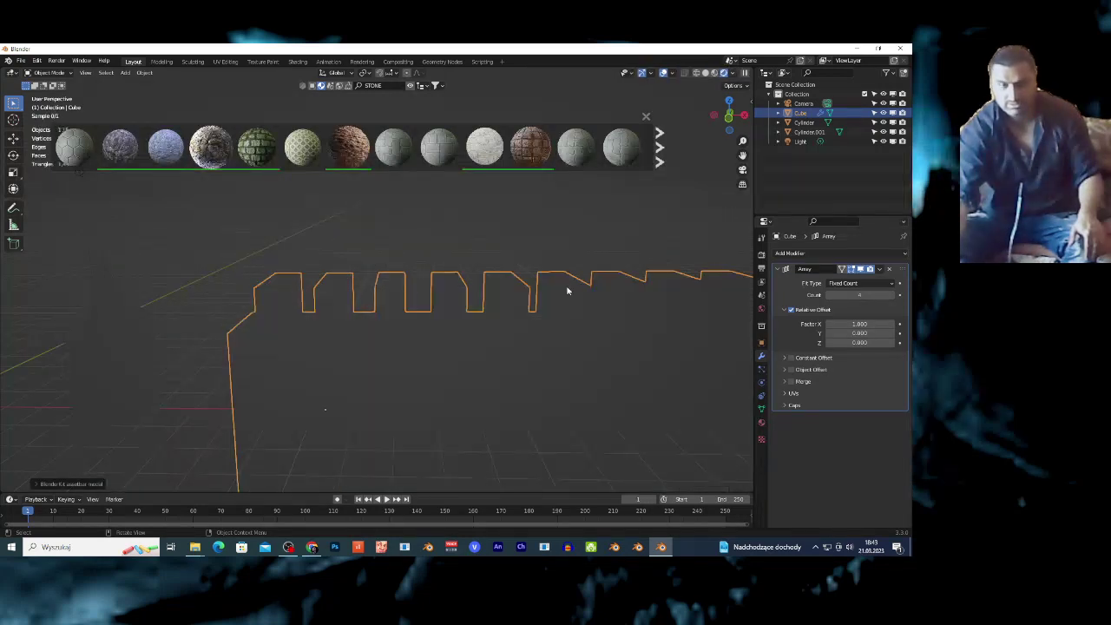
{"action": "key", "text": "alt+a"}
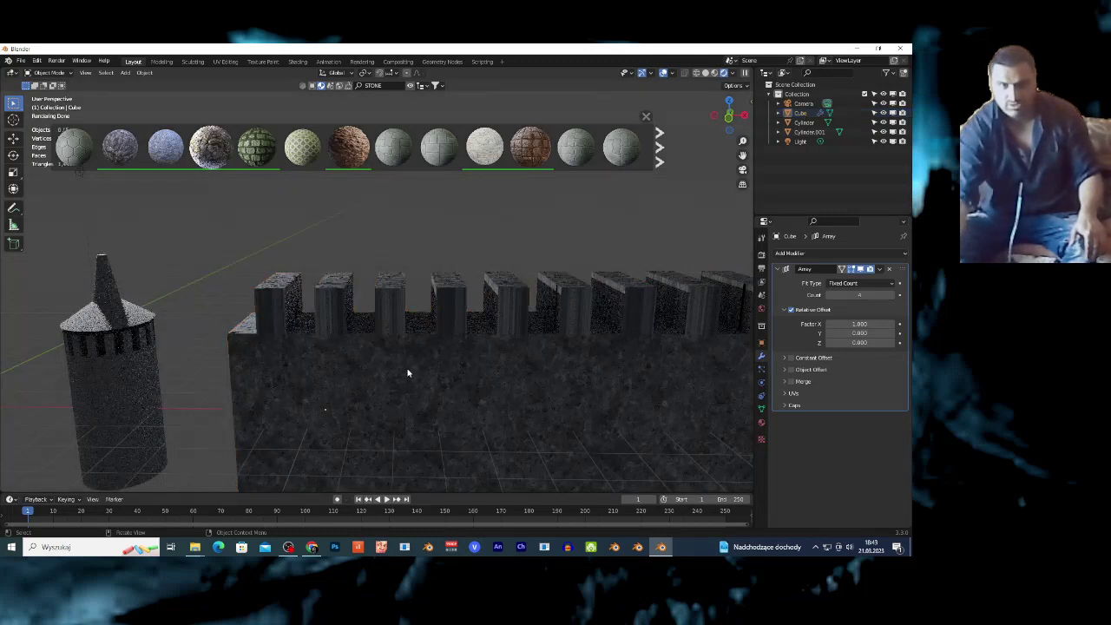
{"action": "scroll", "coordinate": [408, 373], "scroll_direction": "down", "scroll_amount": 2}
Replace the wall's material with the dark grey stone material from the BlenderKit results, and deselect the wall.
{"action": "left_click", "coordinate": [372, 316]}
{"action": "mouse_move", "coordinate": [219, 154]}
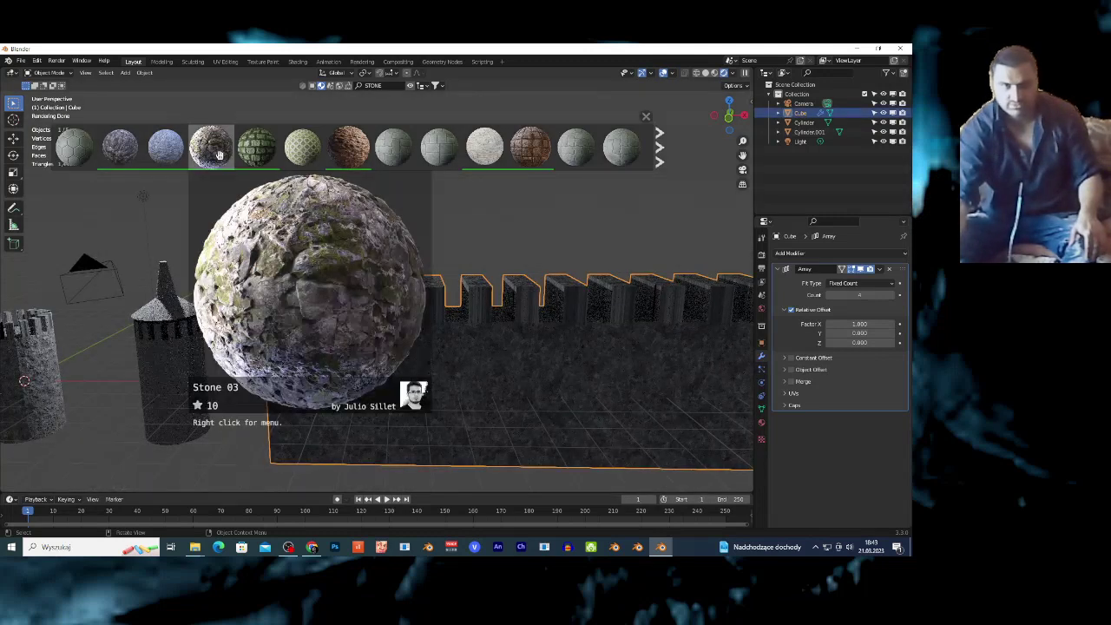
{"action": "left_click", "coordinate": [118, 151]}
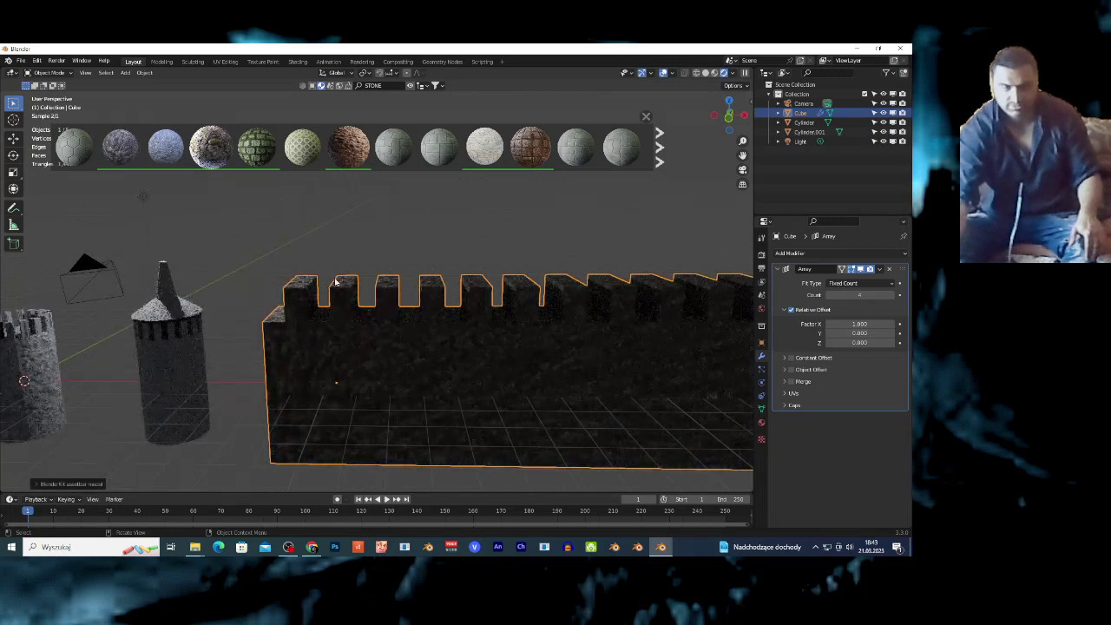
{"action": "key", "text": "alt+a"}
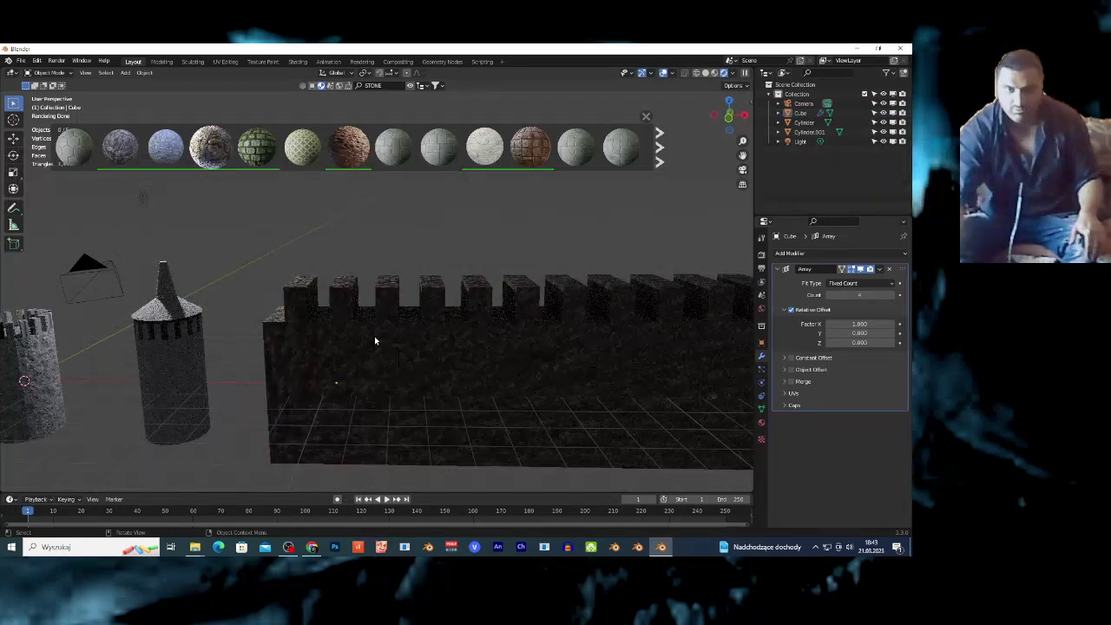
Check the rendered wall beside both towers, select the wall again and return to solid shading.
{"action": "scroll", "coordinate": [435, 323], "scroll_direction": "down", "scroll_amount": 3}
{"action": "middle_click_drag", "start_coordinate": [455, 352], "coordinate": [347, 318]}
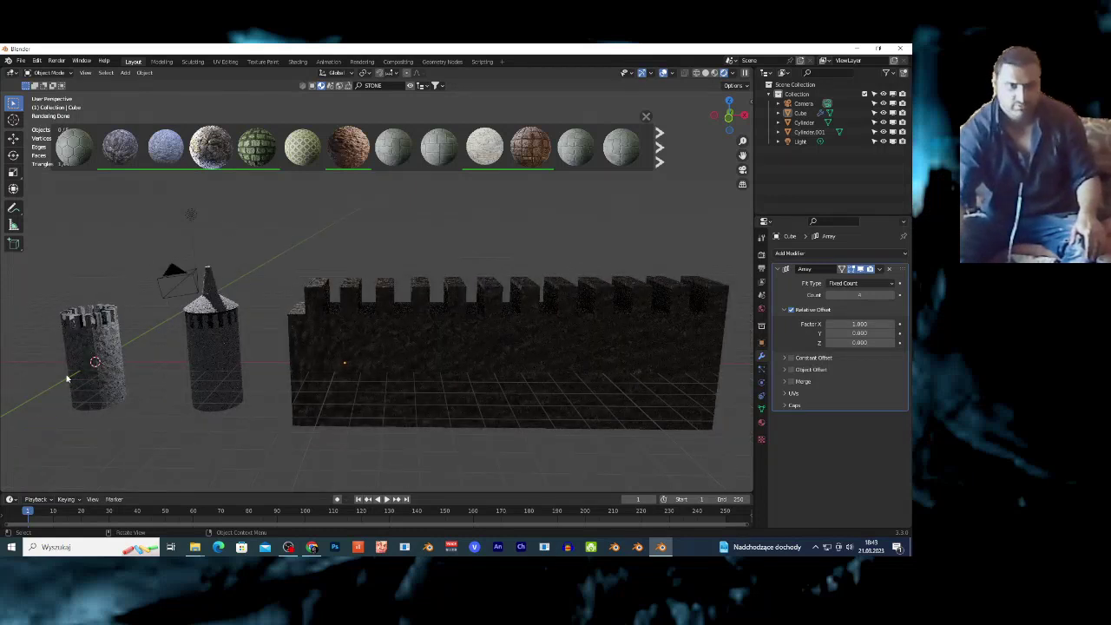
{"action": "scroll", "coordinate": [445, 373], "scroll_direction": "up", "scroll_amount": 2}
{"action": "left_click", "coordinate": [444, 356]}
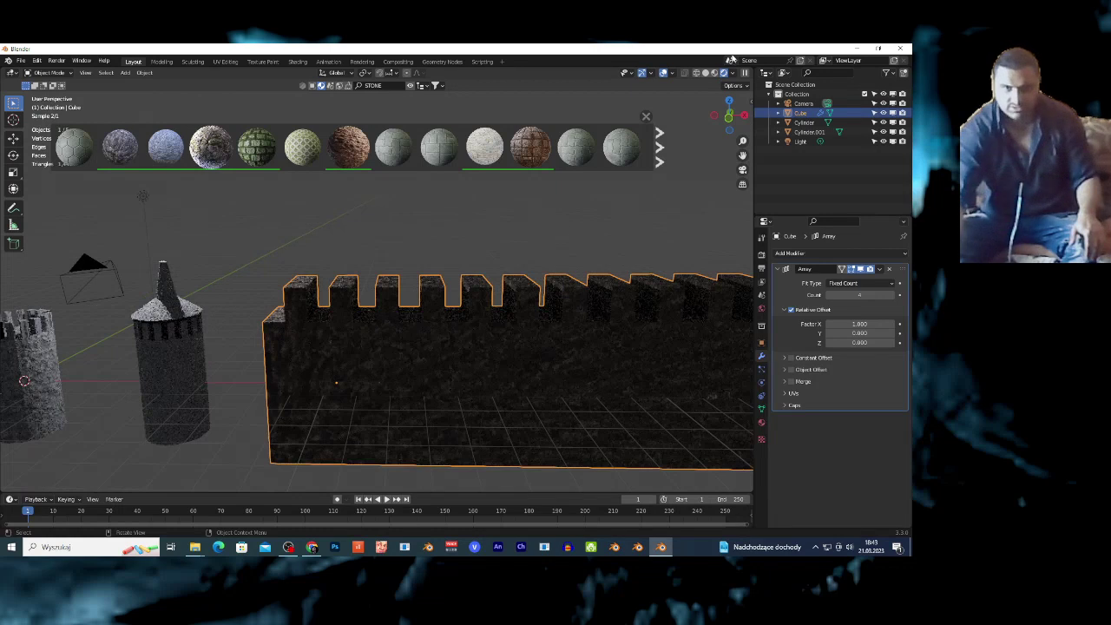
{"action": "left_click", "coordinate": [707, 74]}
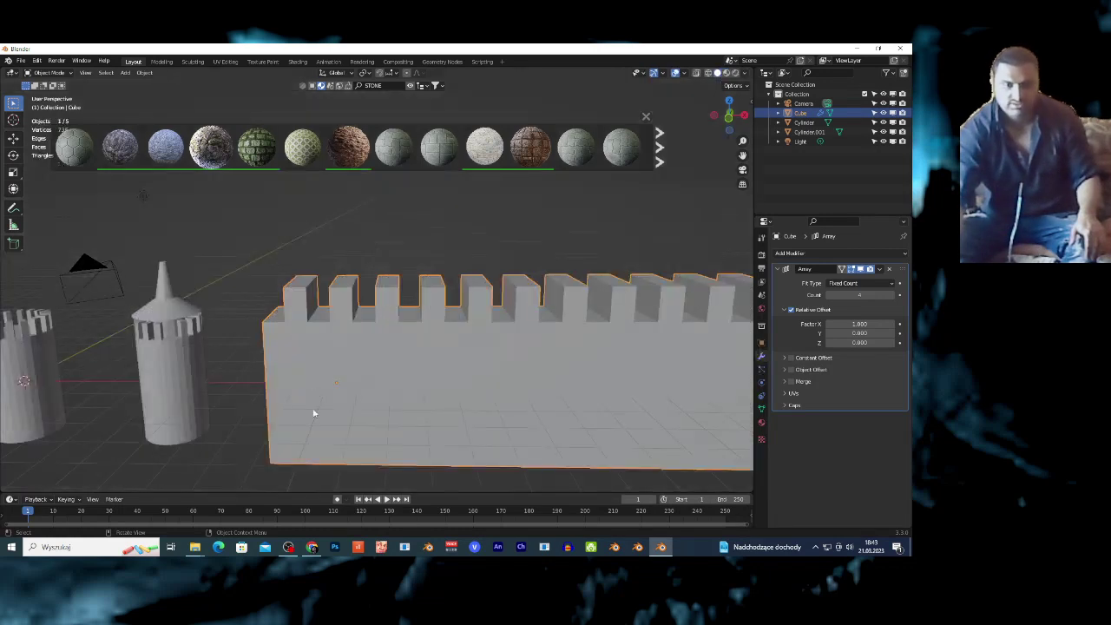